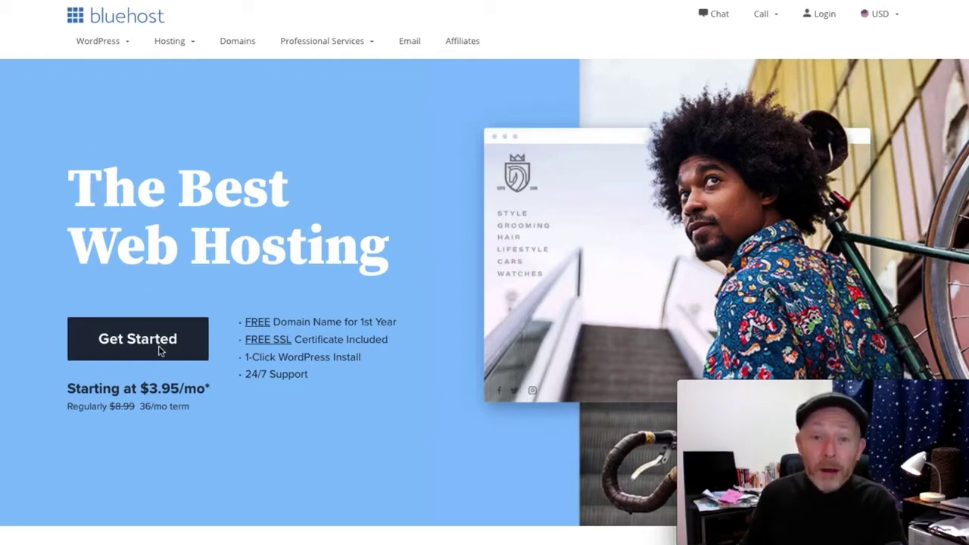
Start a hosting sign-up with the Basic plan and search for the new domain lifestylereviews.com
click(163, 348)
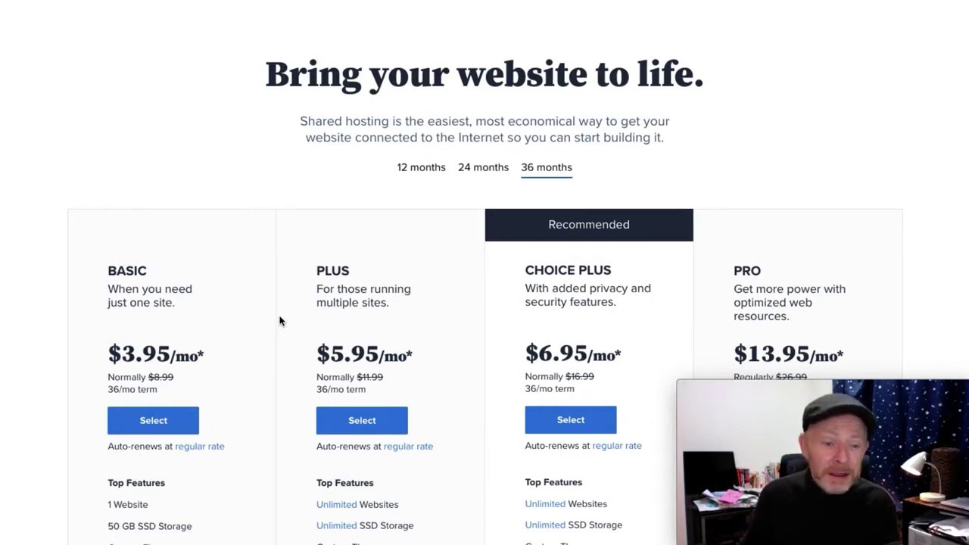
click(187, 428)
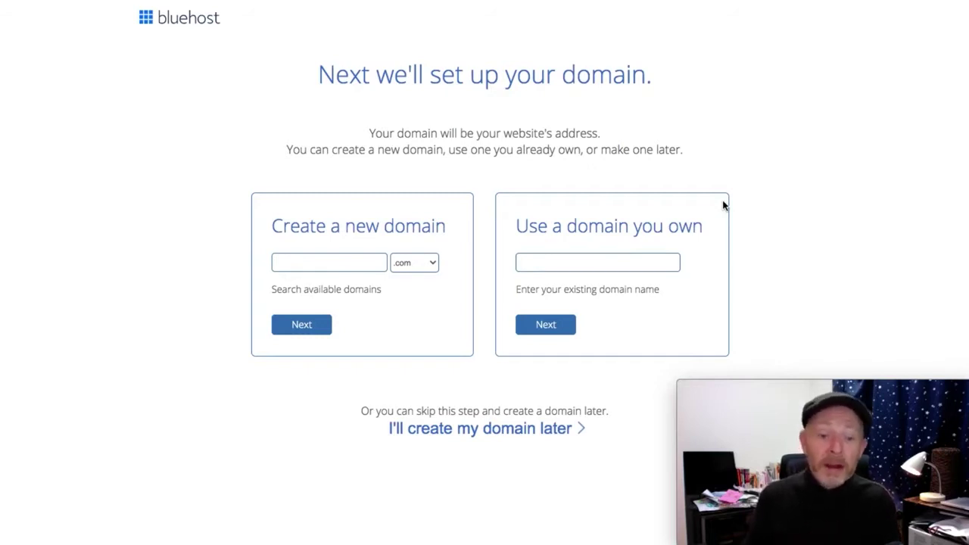
click(369, 262)
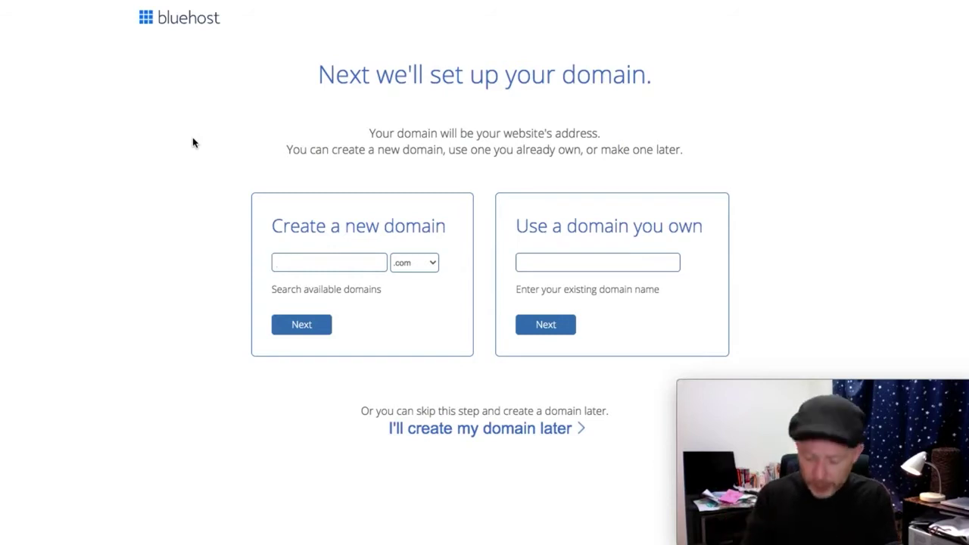
text(ifestyl)
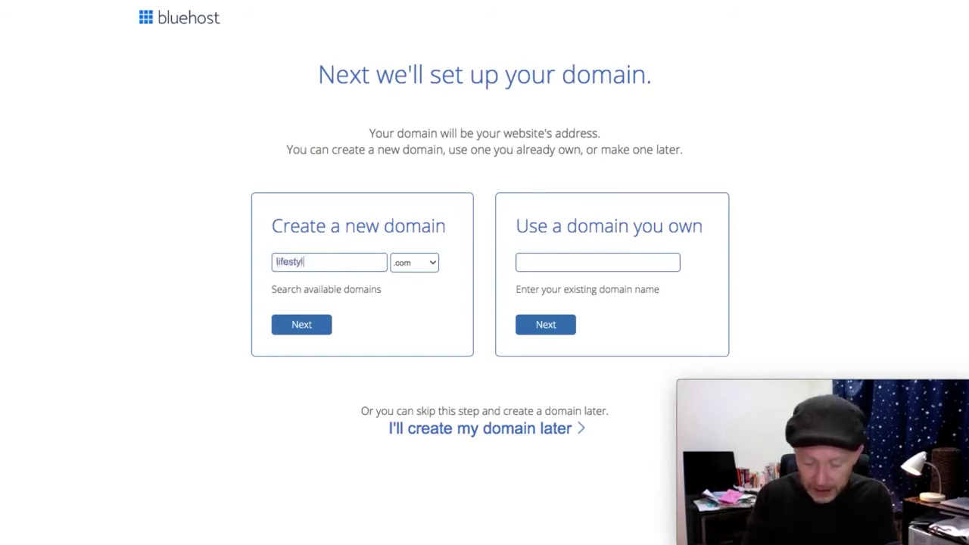
text(ereviews)
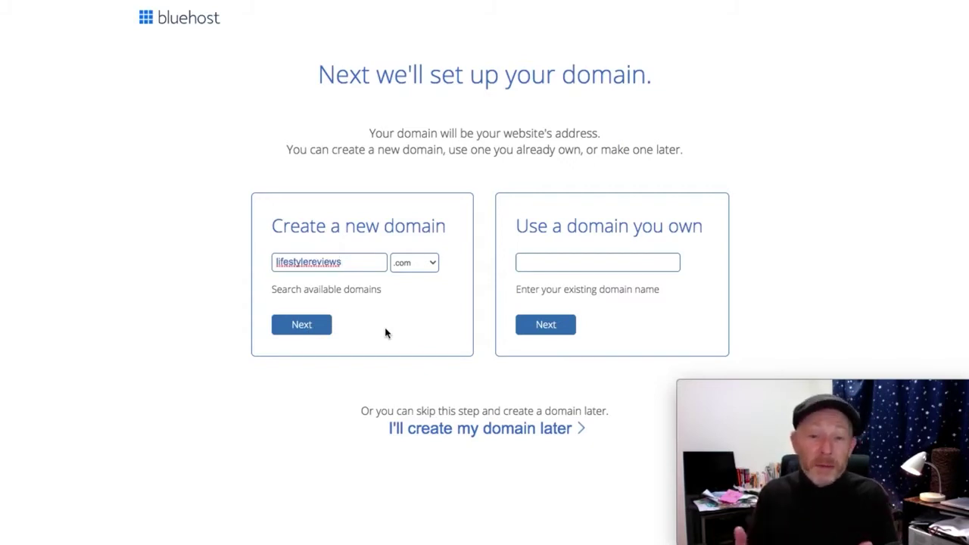
click(303, 325)
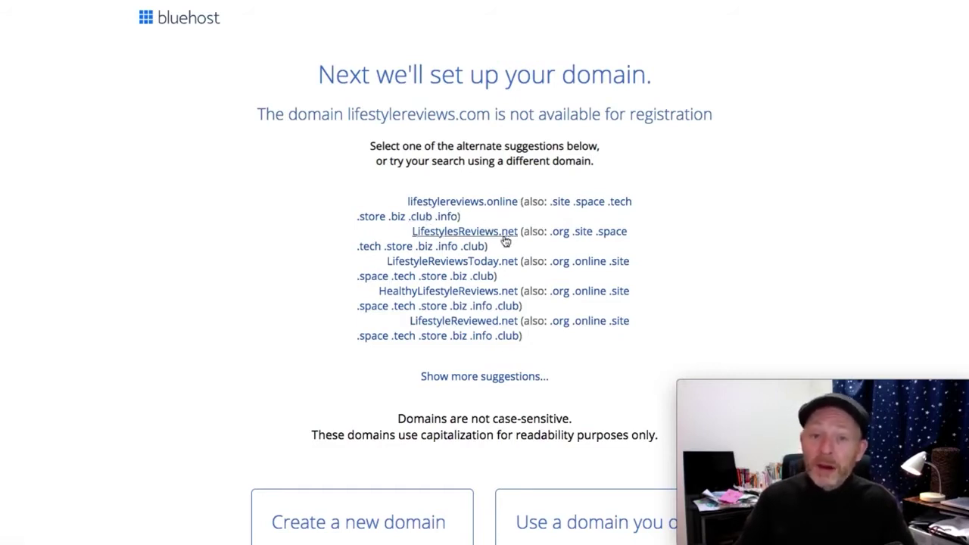
Add a hyphen to the new domain name and check the availability of lifestyle-reviews.com
scroll(404, 411, down, 5)
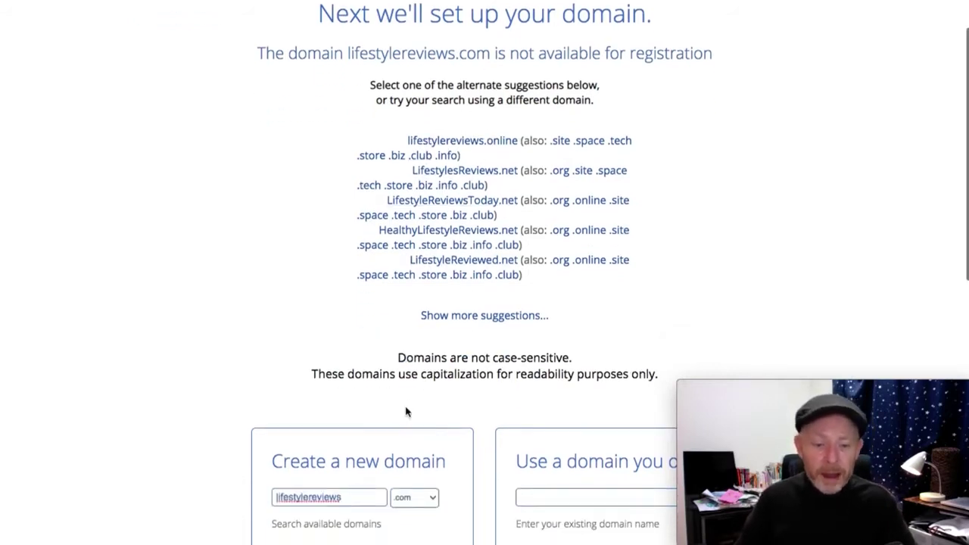
click(309, 369)
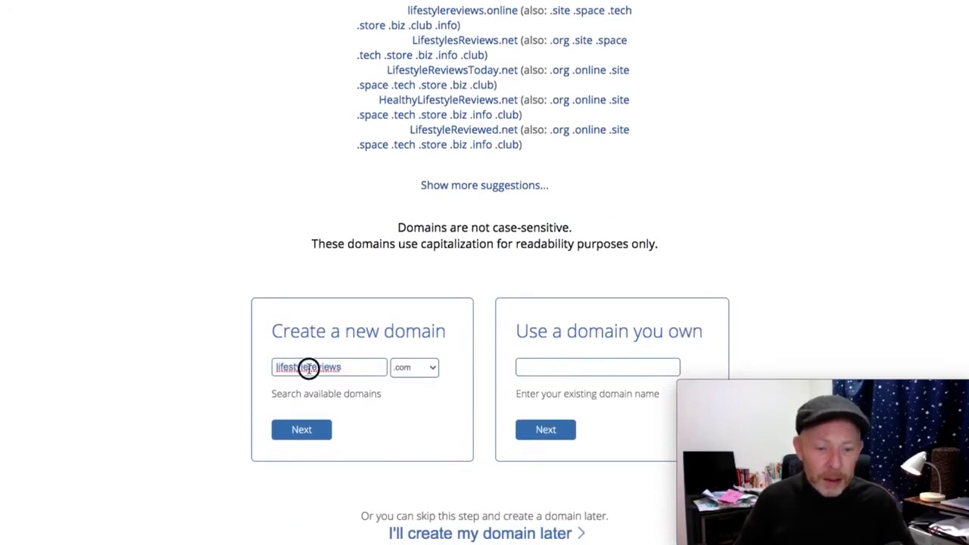
text(-)
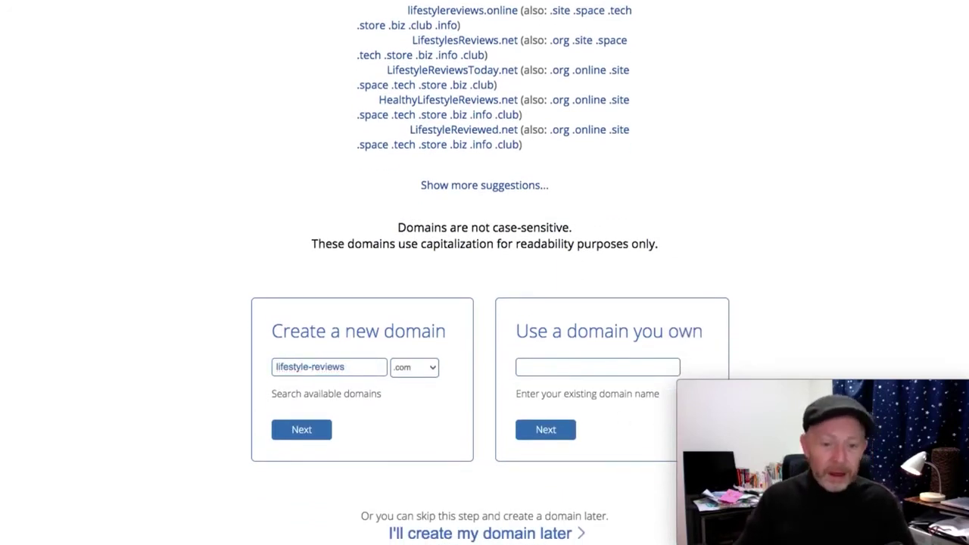
click(312, 432)
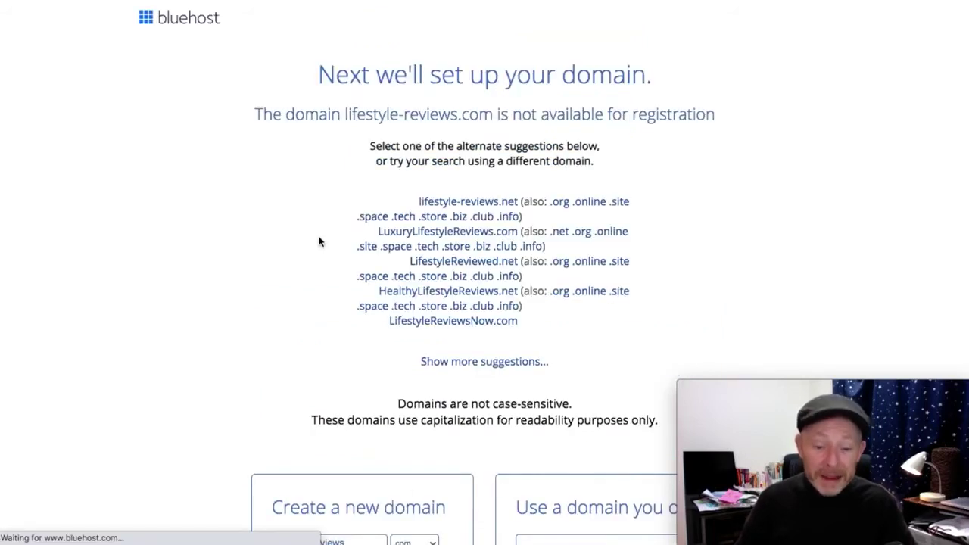
Change the domain extension to .net and submit lifestyle-reviews.net as the new domain
scroll(321, 246, down, 3)
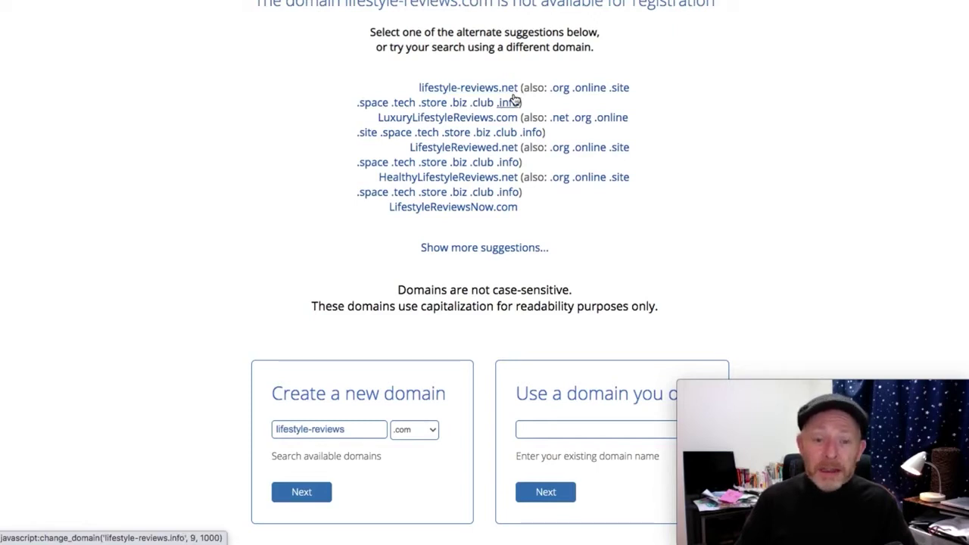
click(428, 430)
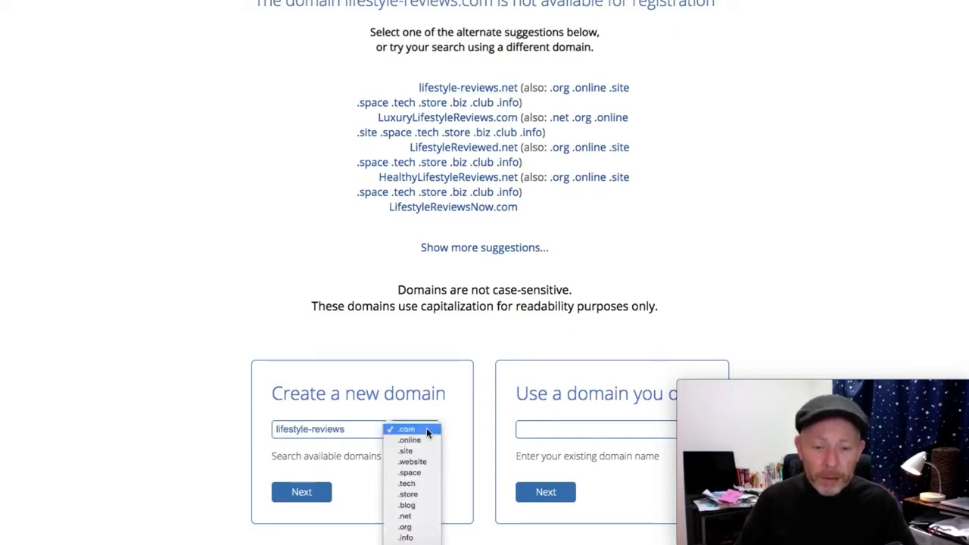
click(426, 521)
click(294, 492)
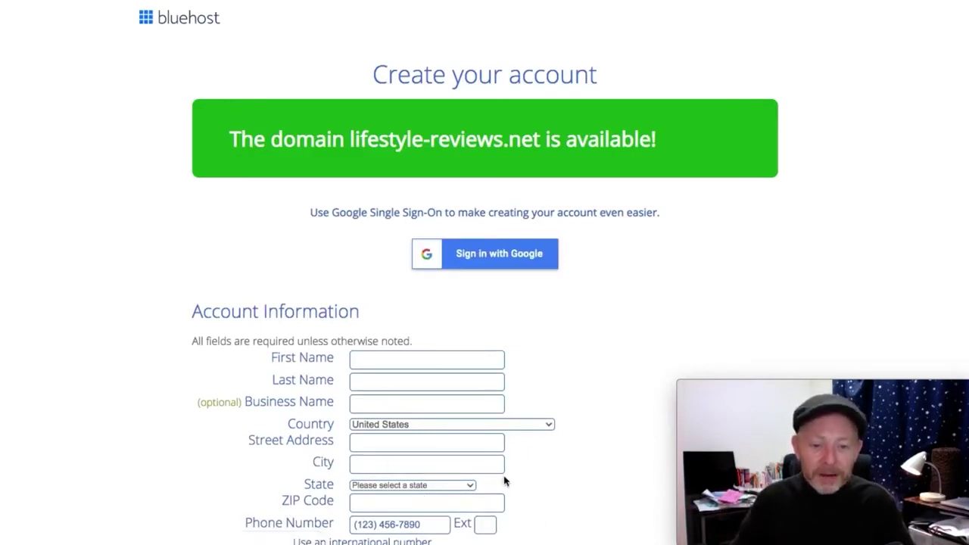
Set the account plan to the Basic 12 Month Price at $5.95/mo
scroll(556, 477, down, 5)
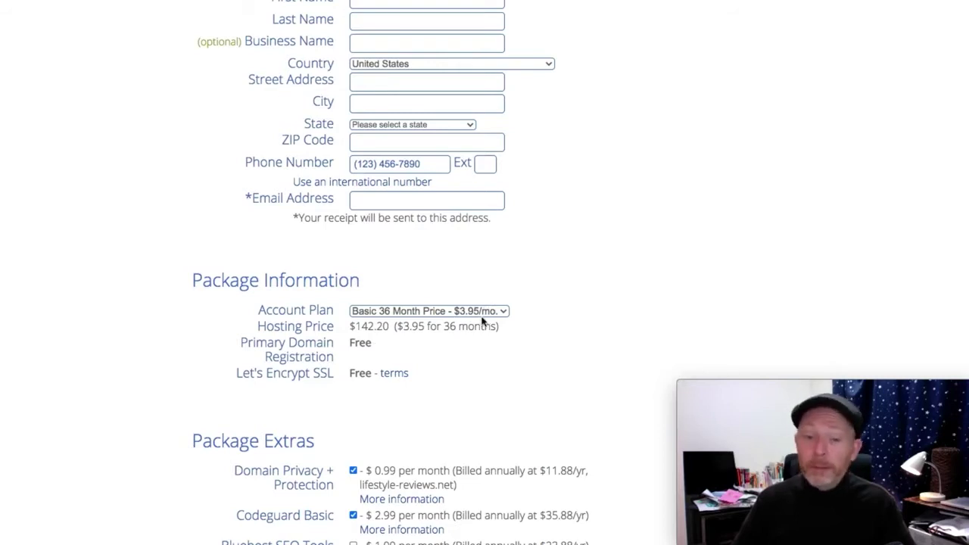
click(405, 317)
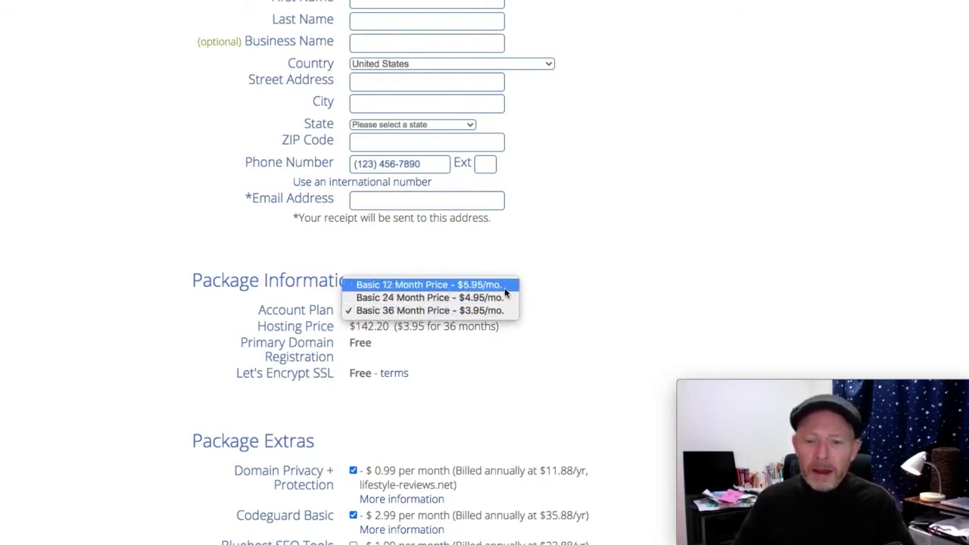
click(346, 288)
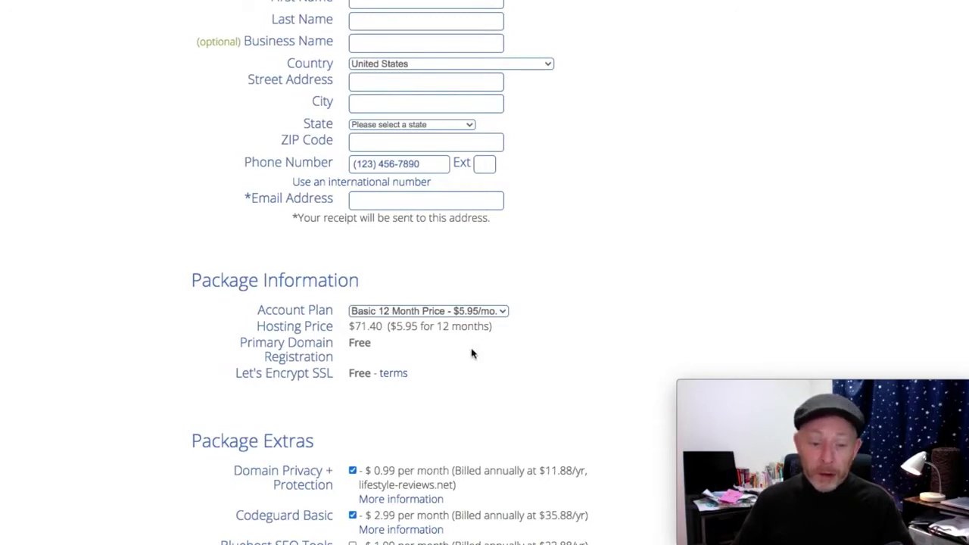
Remove the Codeguard Basic and SiteLock Security - Essential extras from the package and add Single Domain SSL
scroll(484, 371, down, 3)
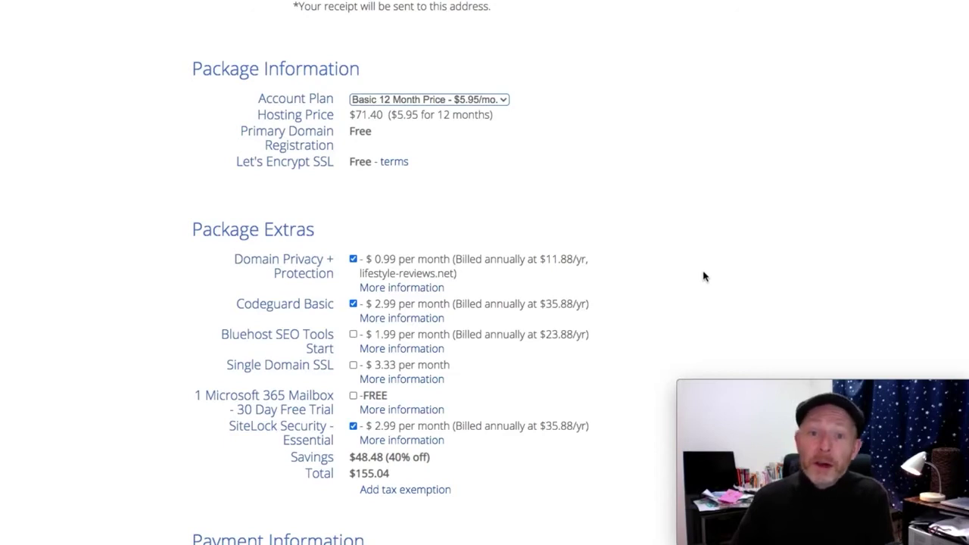
click(353, 304)
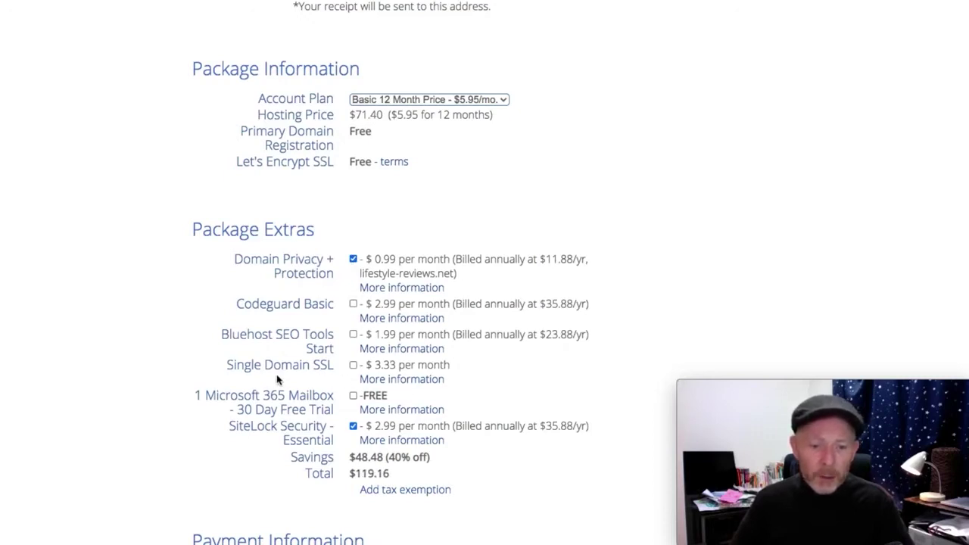
click(353, 365)
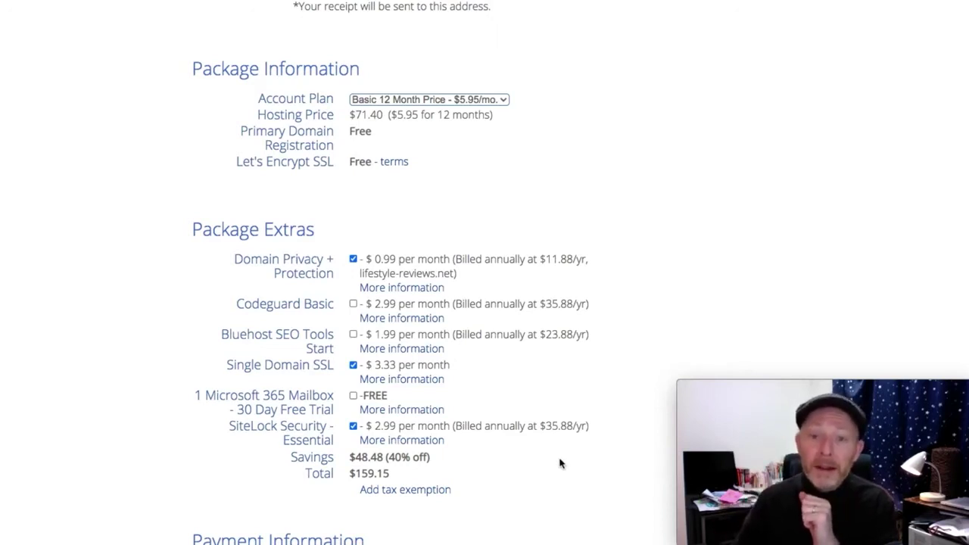
click(353, 426)
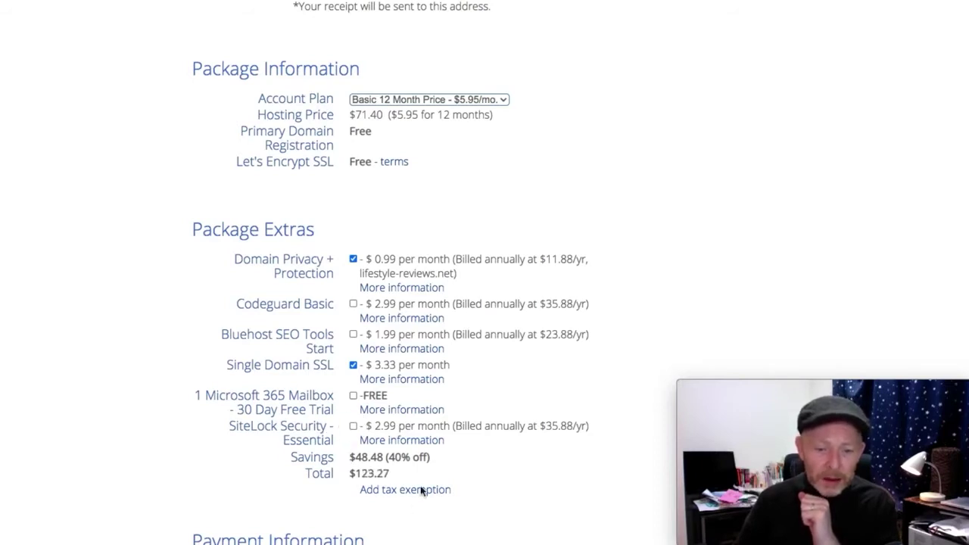
Agree to the Privacy Policy and Terms of Service and create the hosting account for lifestyle-reviews.net
scroll(592, 296, down, 5)
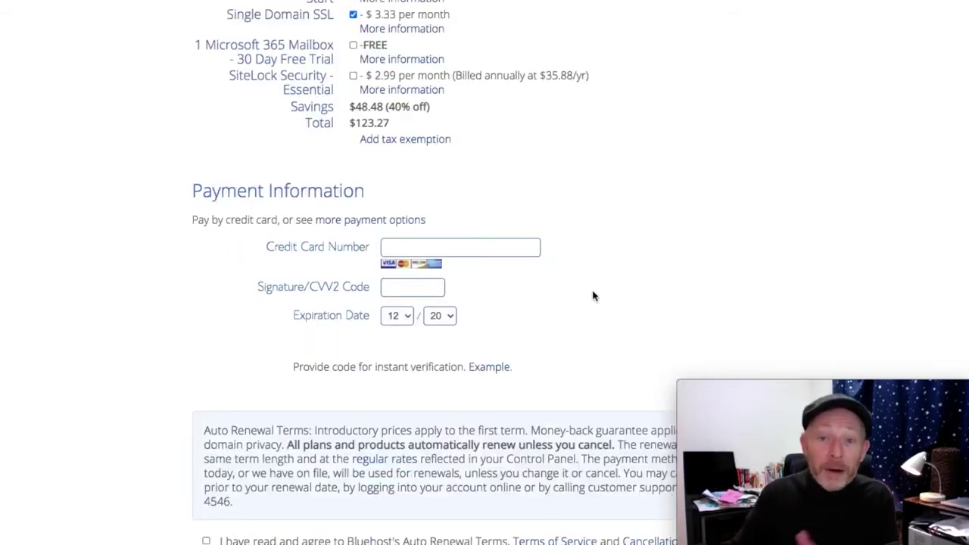
scroll(591, 299, down, 1)
scroll(587, 305, down, 2)
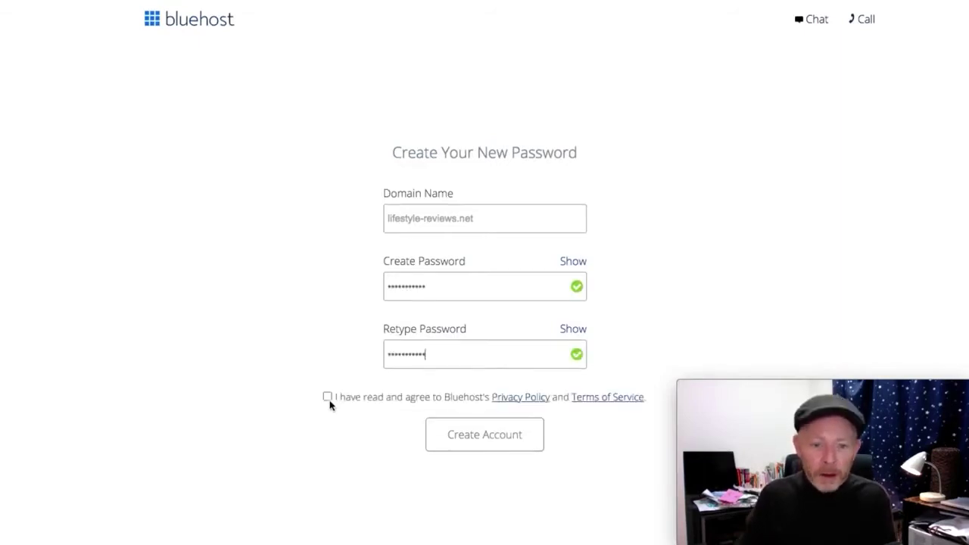
click(327, 397)
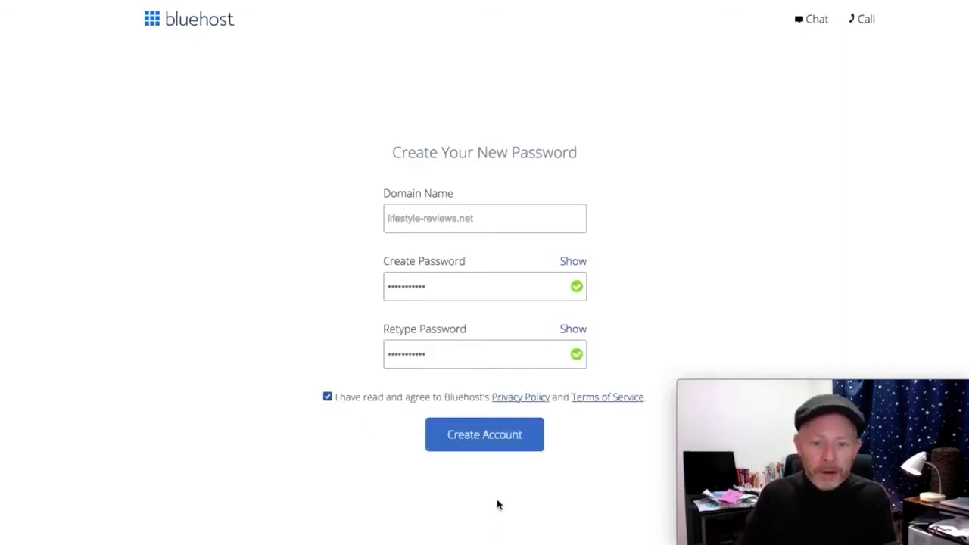
click(515, 435)
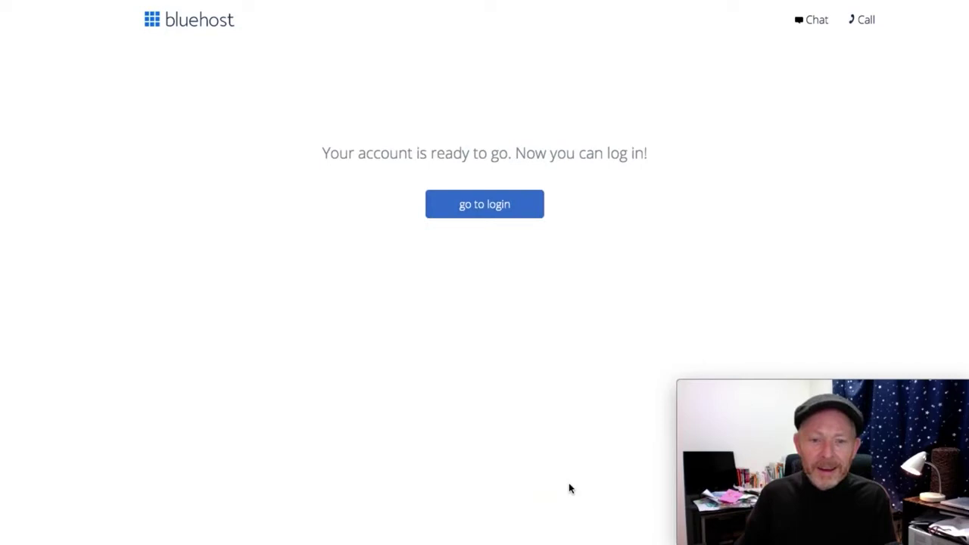
Log in to the new hosting account for lifestyle-reviews.net with the account password
click(498, 213)
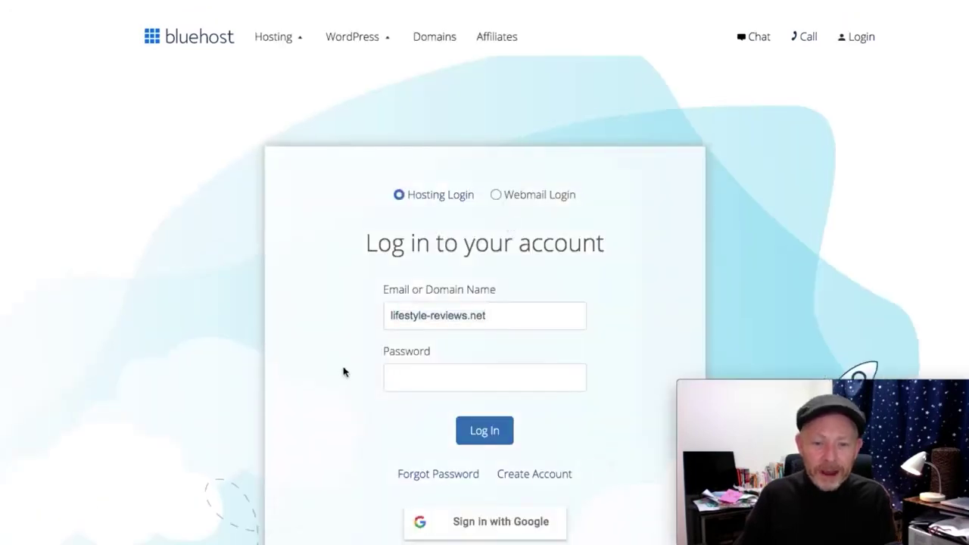
text(*)
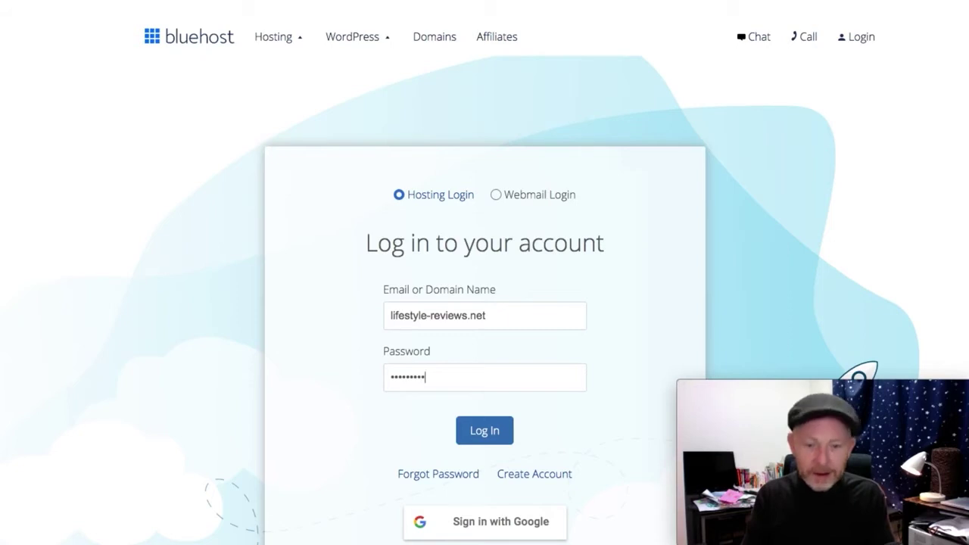
click(479, 430)
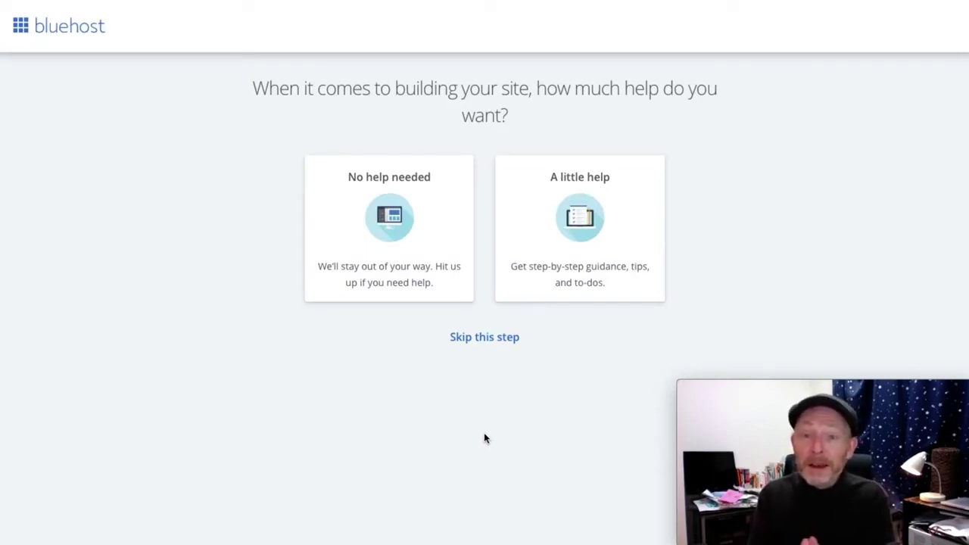
Skip all the site setup questions and the theme choice to reach the hosting account's home page
click(477, 340)
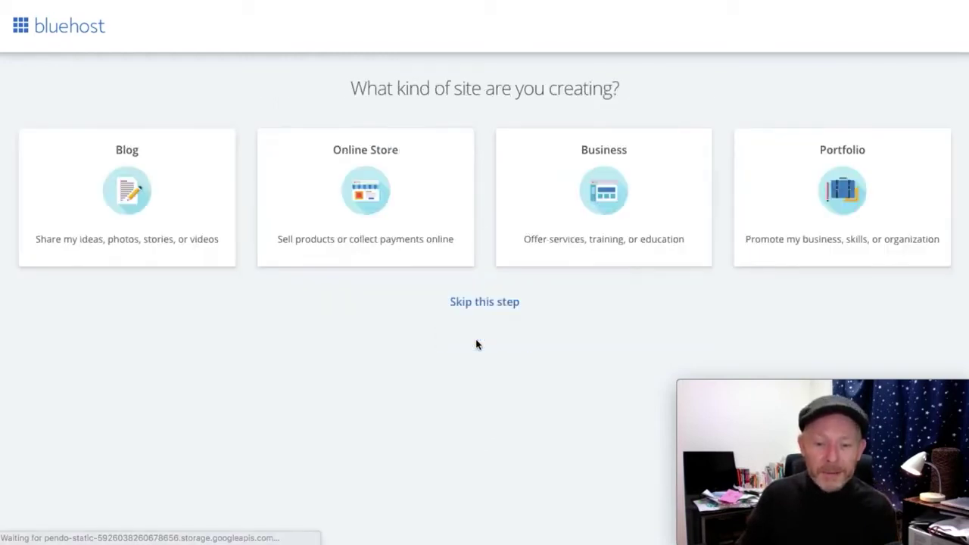
click(493, 303)
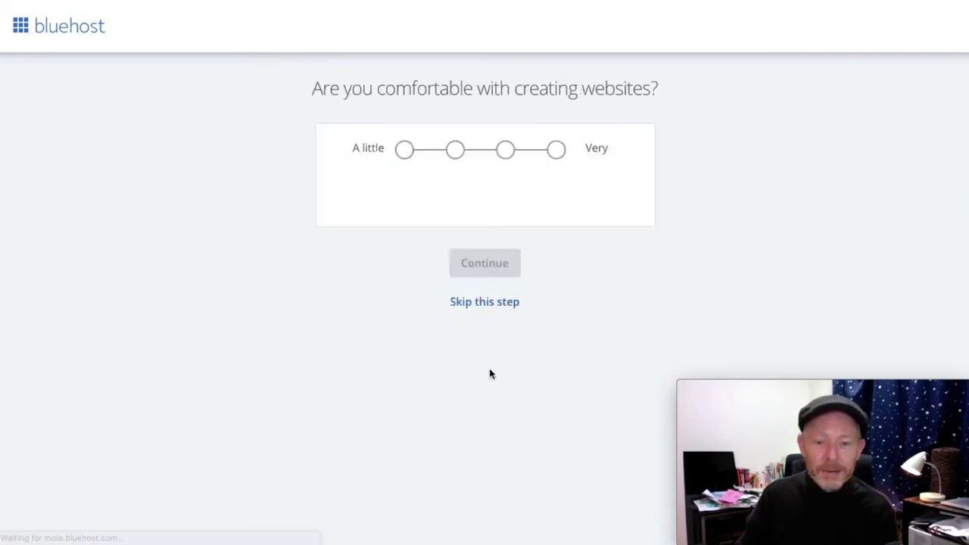
click(492, 301)
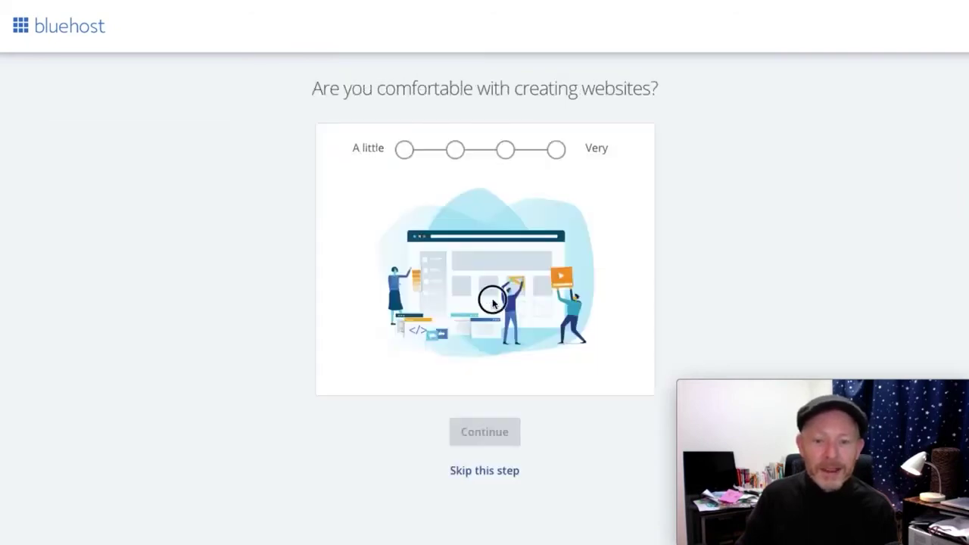
click(499, 470)
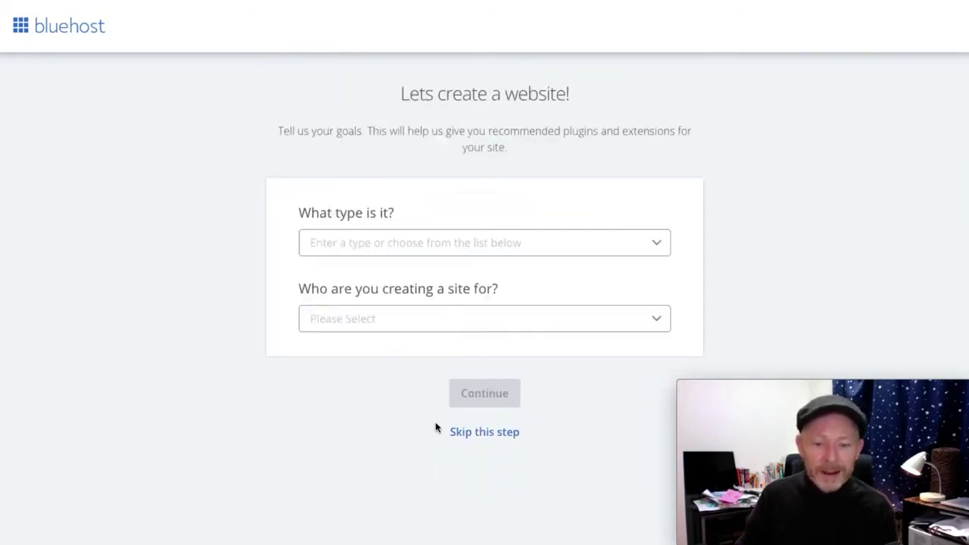
click(493, 436)
click(493, 378)
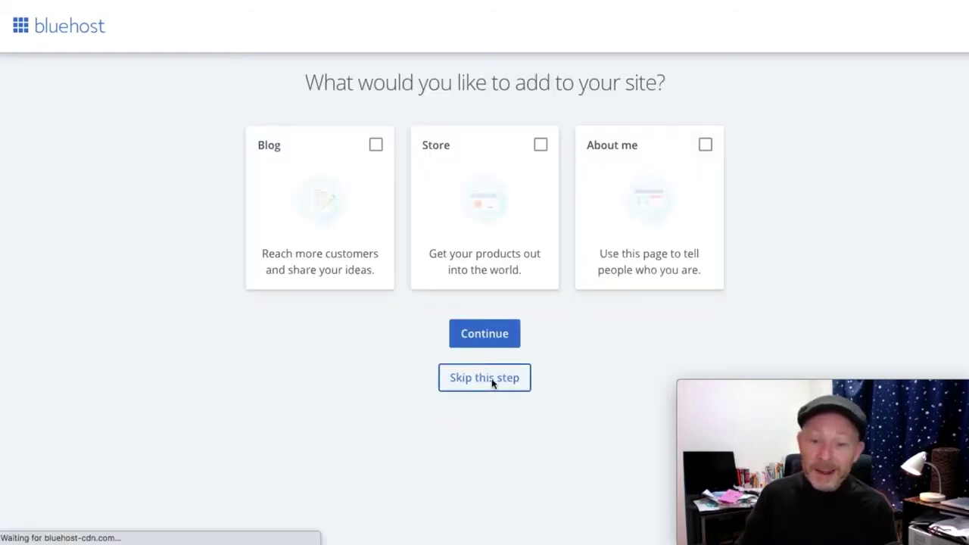
click(494, 475)
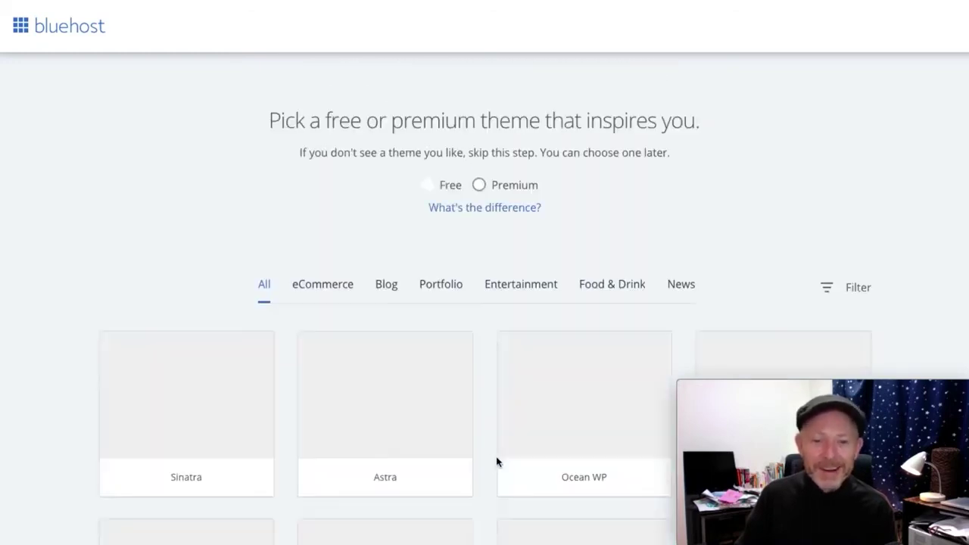
scroll(500, 391, down, 4)
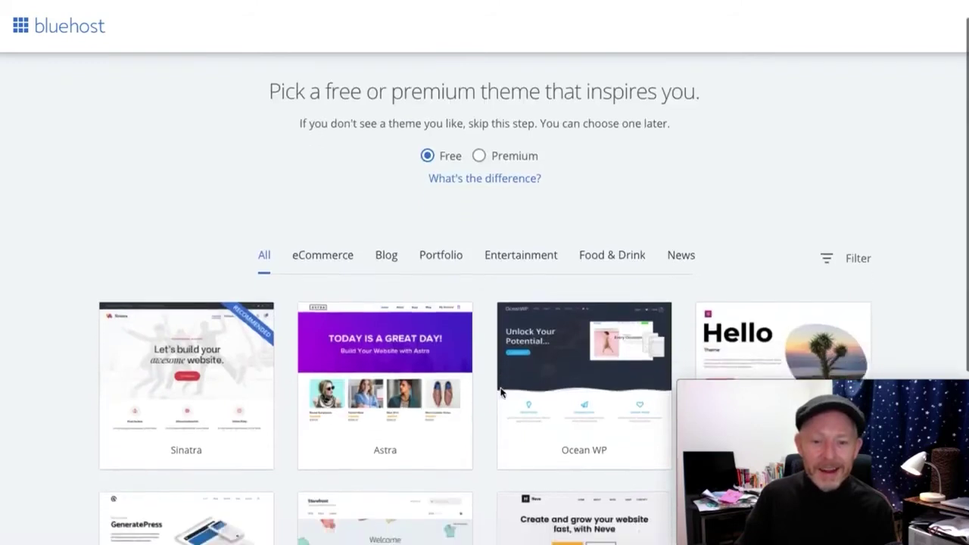
click(504, 522)
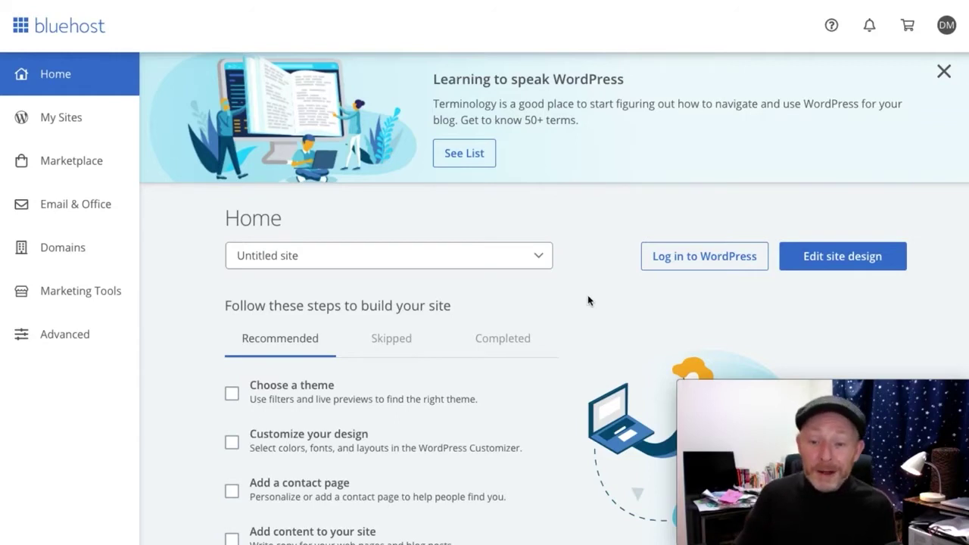
Log in to WordPress from the hosting account and launch the site so the coming-soon message is removed
click(668, 256)
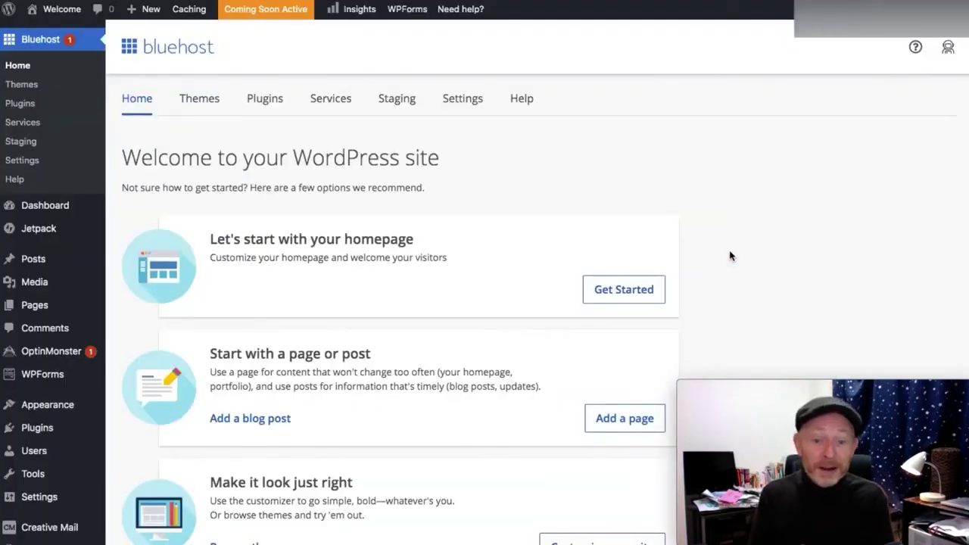
scroll(731, 256, down, 2)
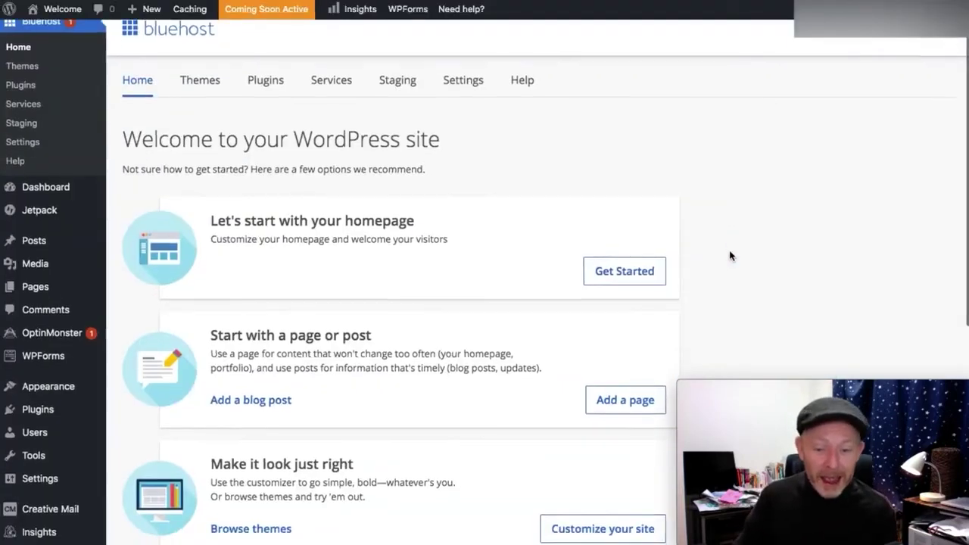
scroll(731, 256, down, 8)
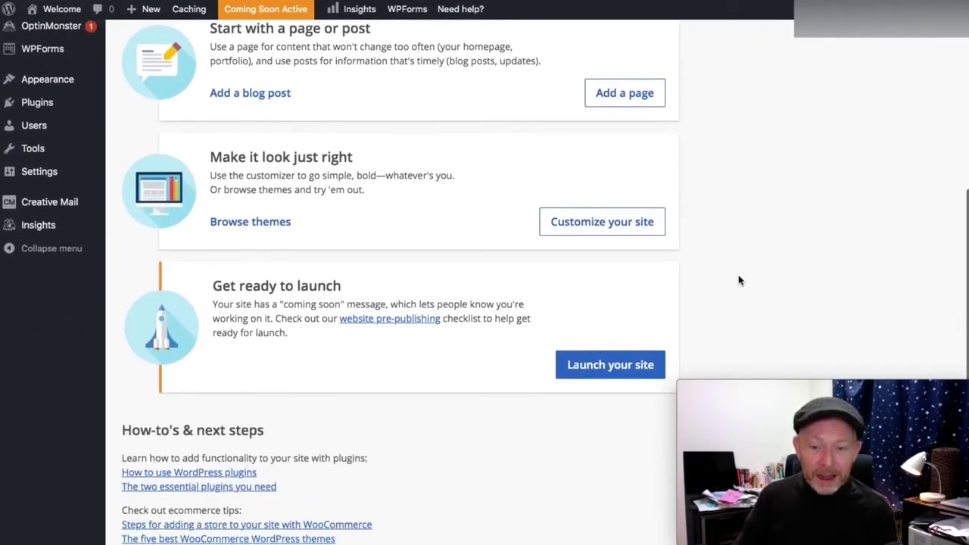
click(641, 366)
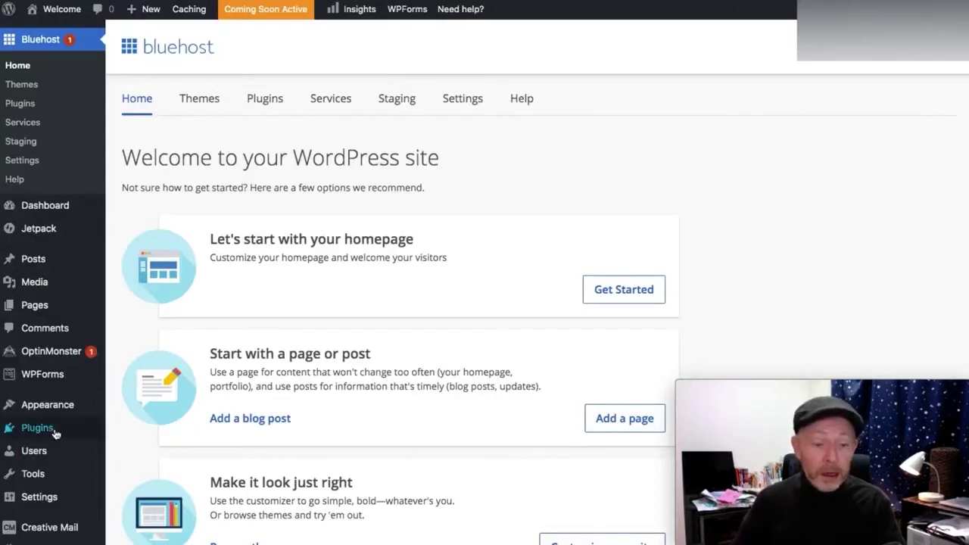
Open the page for adding new plugins and dismiss the WPForms and OptinMonster promotional notices
mouse_move(55, 431)
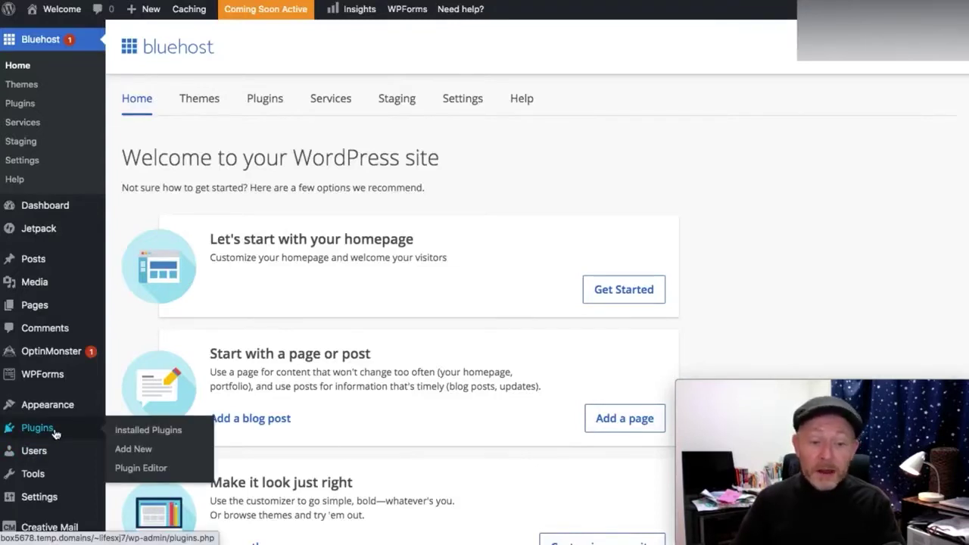
click(139, 450)
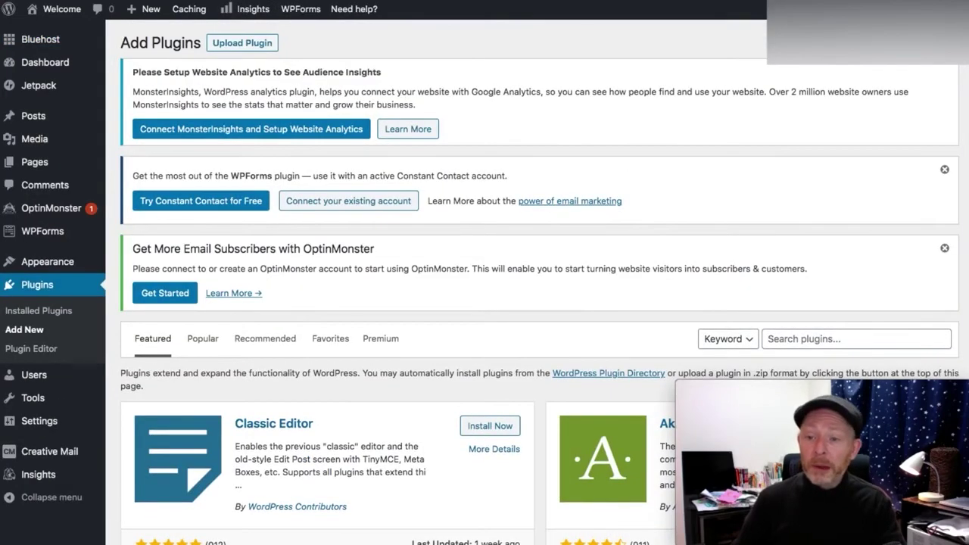
click(945, 170)
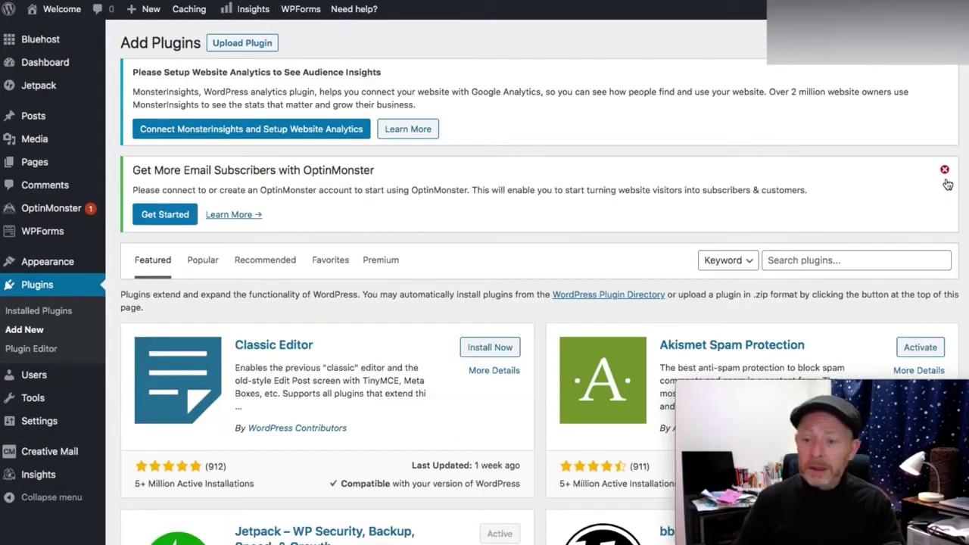
click(945, 169)
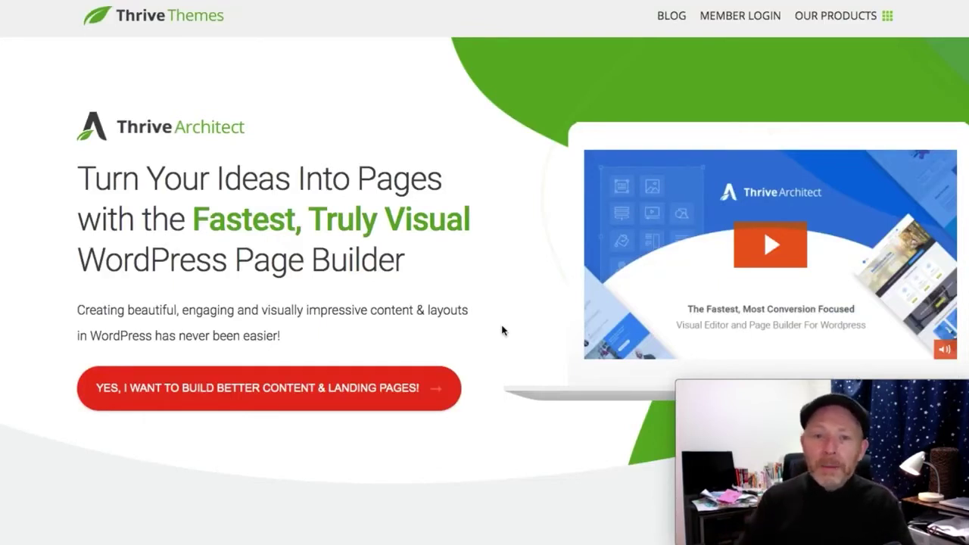
Look through the Thrive Architect product page on the Thrive Themes site, including the demo and page-building features
scroll(501, 331, down, 1)
scroll(500, 331, down, 10)
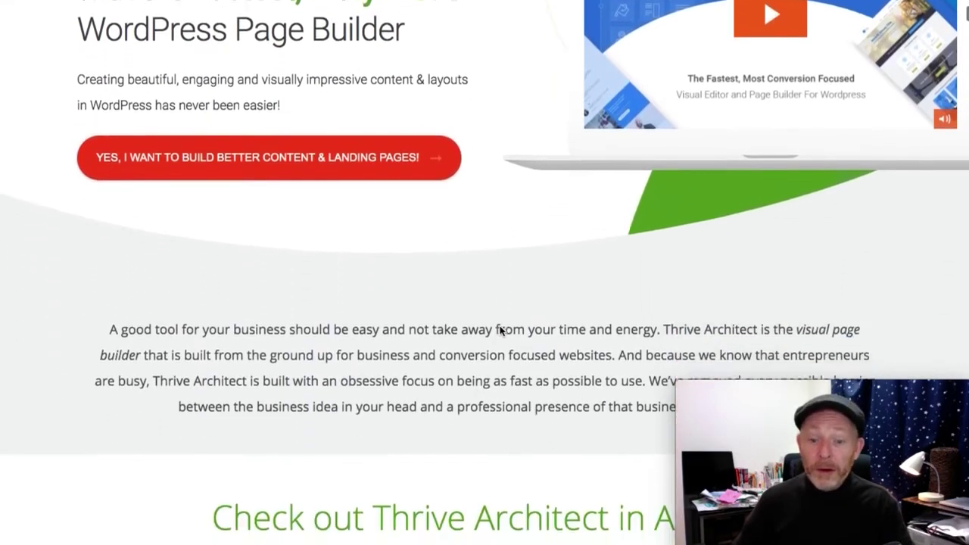
scroll(499, 330, down, 12)
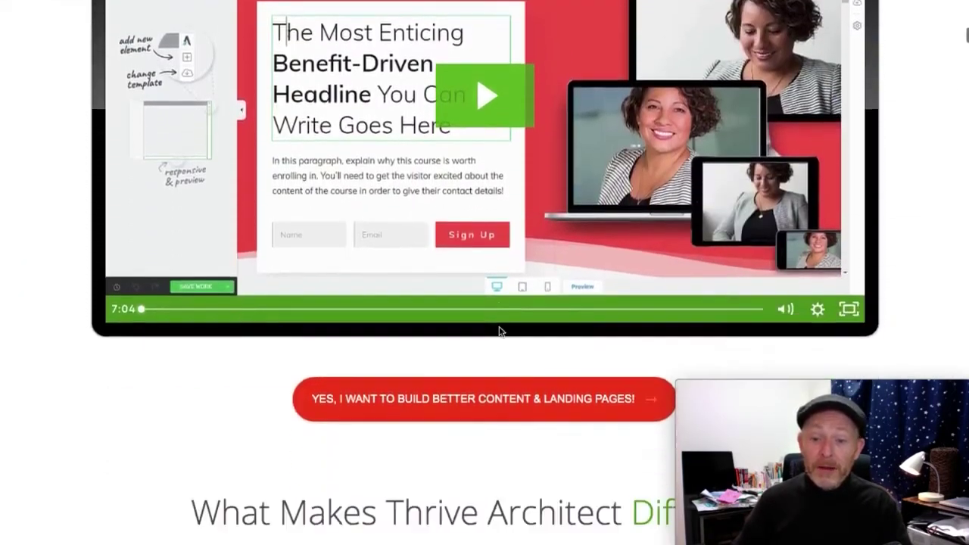
scroll(499, 331, down, 13)
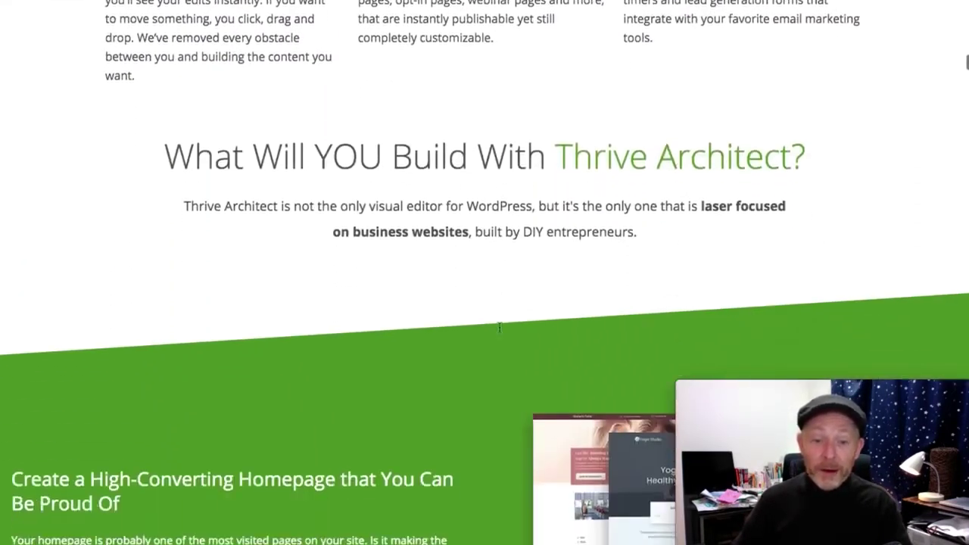
scroll(499, 331, down, 12)
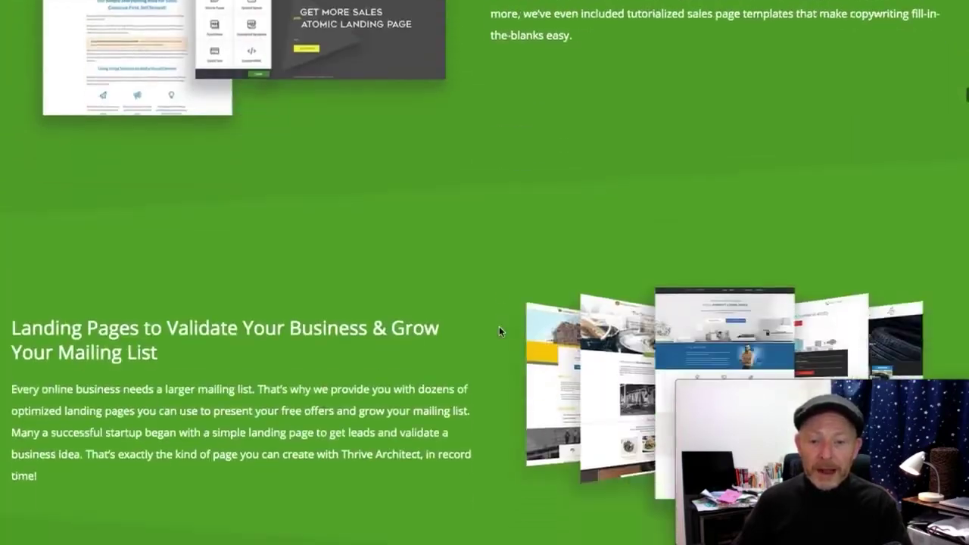
scroll(499, 331, up, 13)
scroll(499, 331, up, 20)
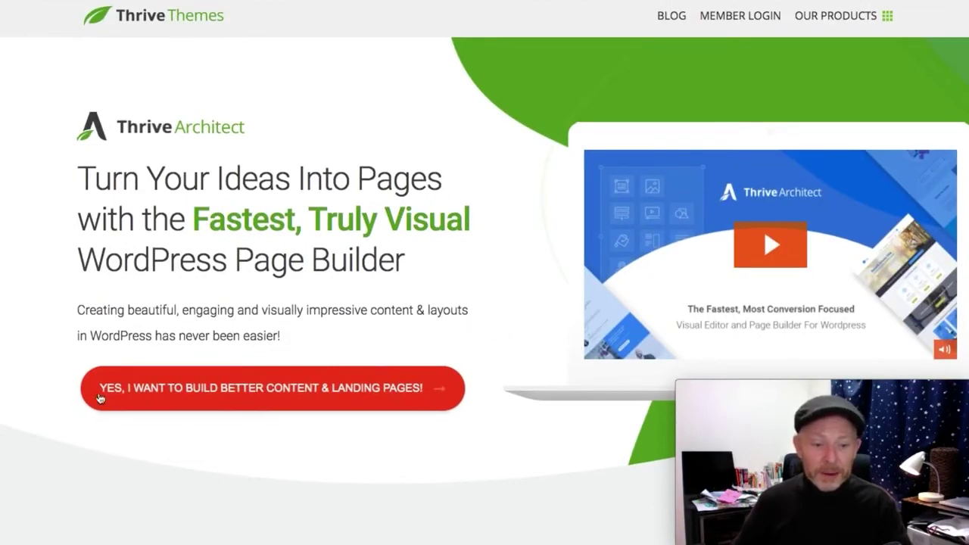
Open the Thrive Architect purchase options and compare the Thrive Membership with the Thrive Architect license packs
click(302, 403)
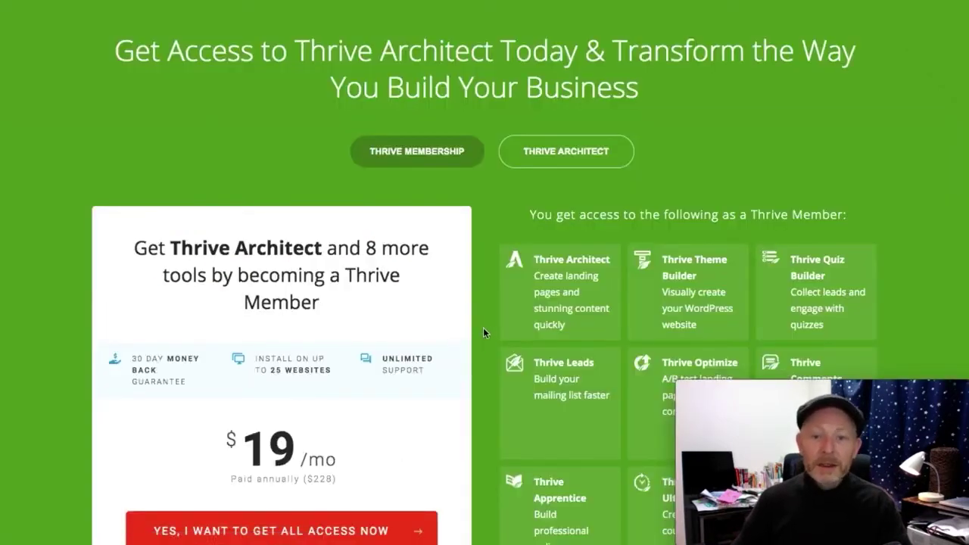
scroll(483, 327, down, 3)
scroll(481, 327, up, 3)
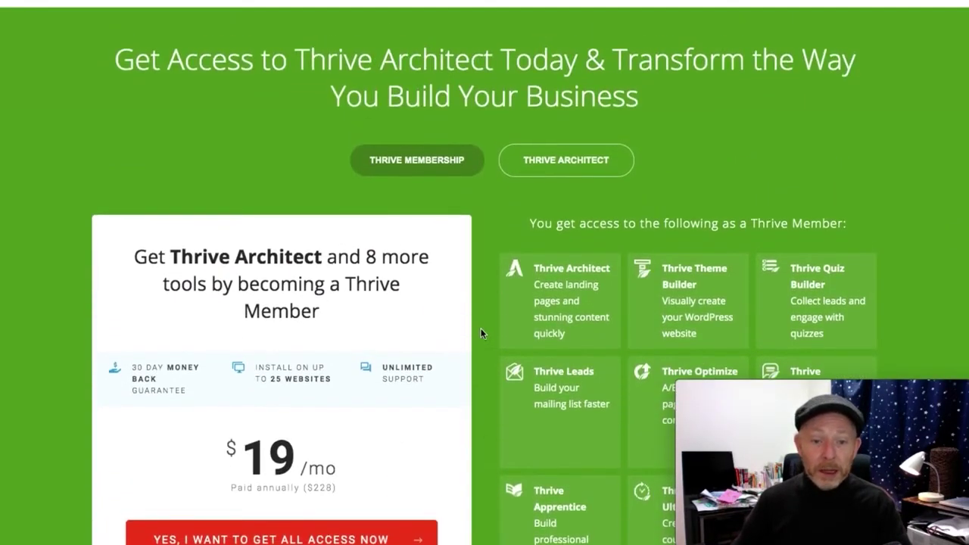
scroll(481, 330, down, 1)
scroll(481, 331, up, 1)
scroll(472, 318, down, 1)
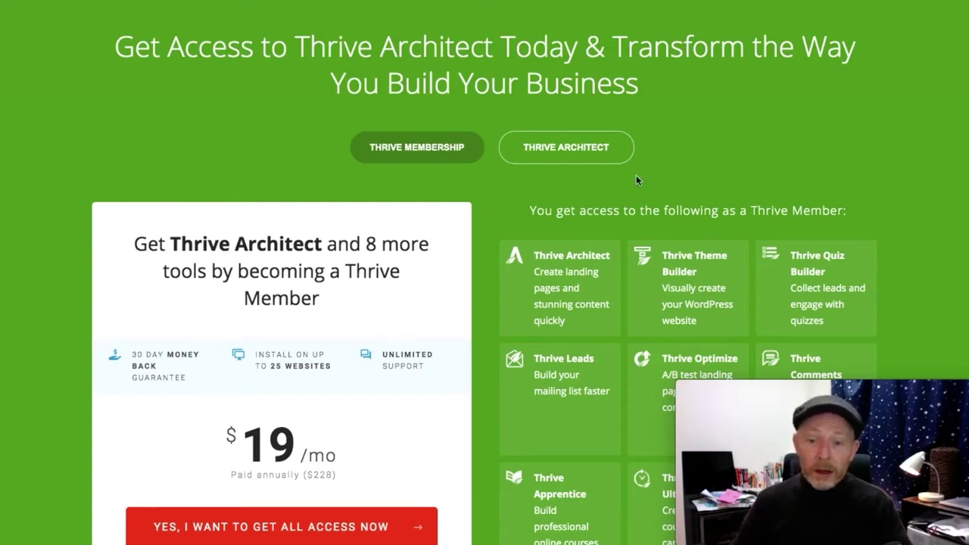
click(625, 148)
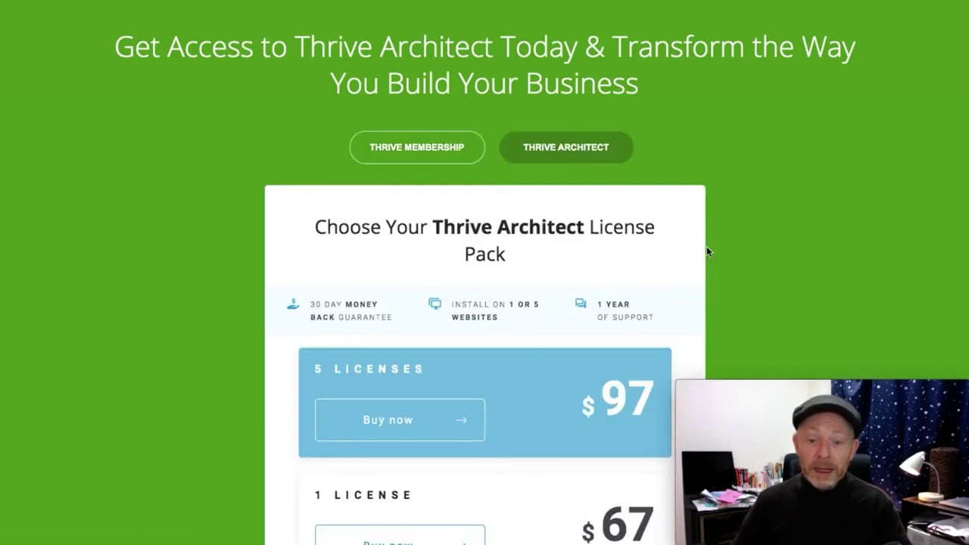
scroll(750, 210, down, 3)
scroll(752, 210, down, 1)
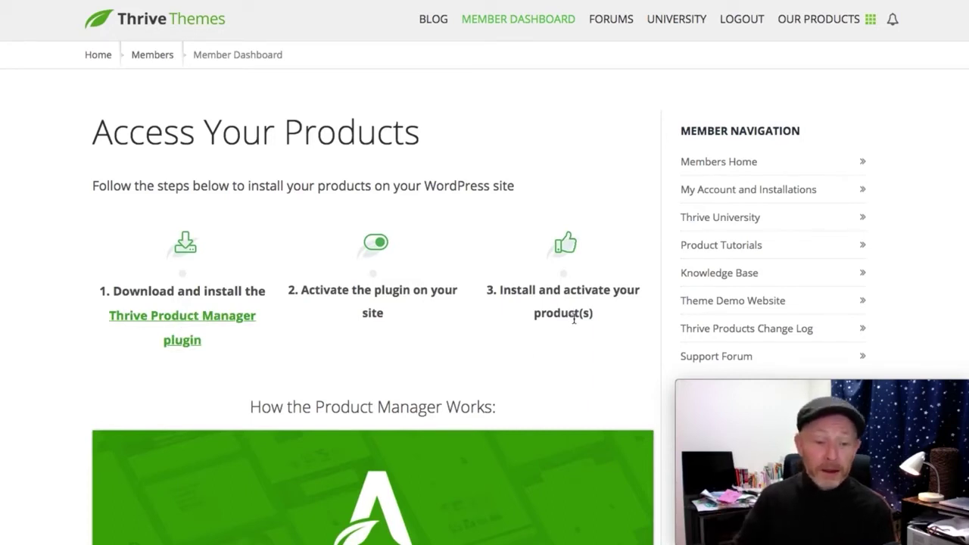
Download the Thrive Product Manager plugin from the member dashboard, then upload thrive-product-manager-1.2.4.zip to WordPress, install it and activate it
click(159, 323)
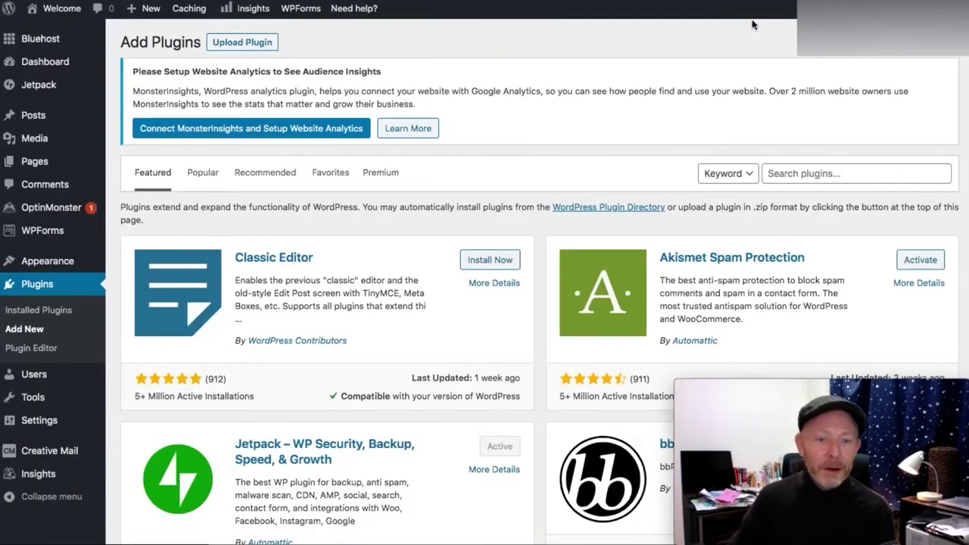
click(239, 44)
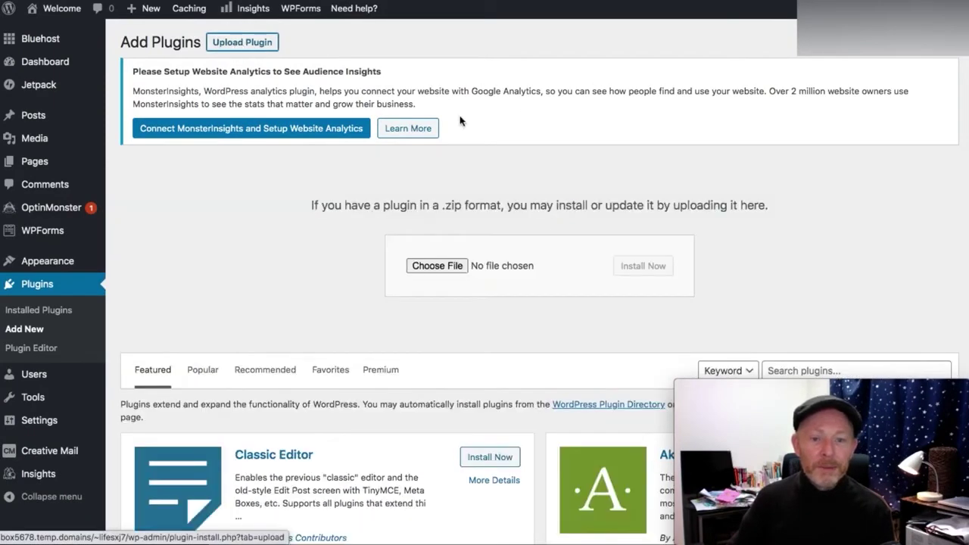
click(437, 266)
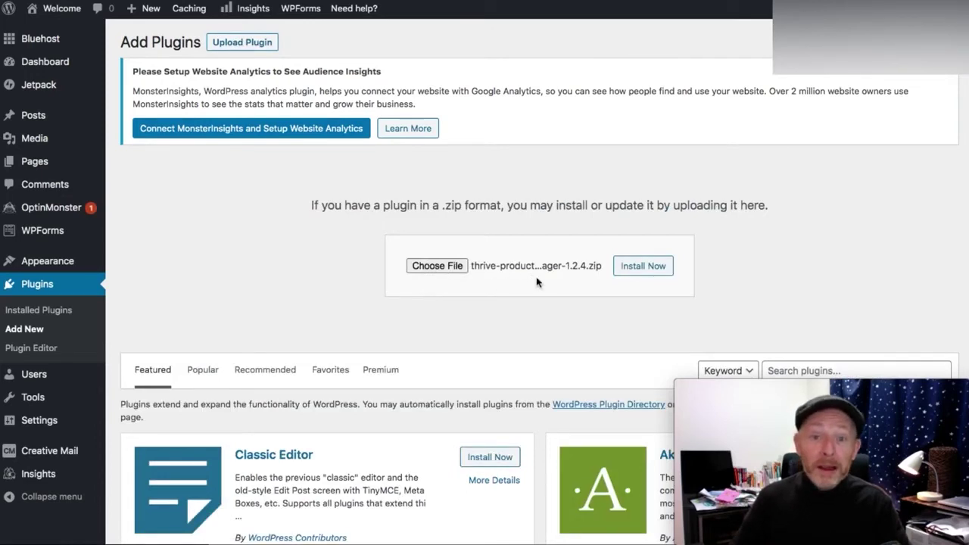
click(650, 274)
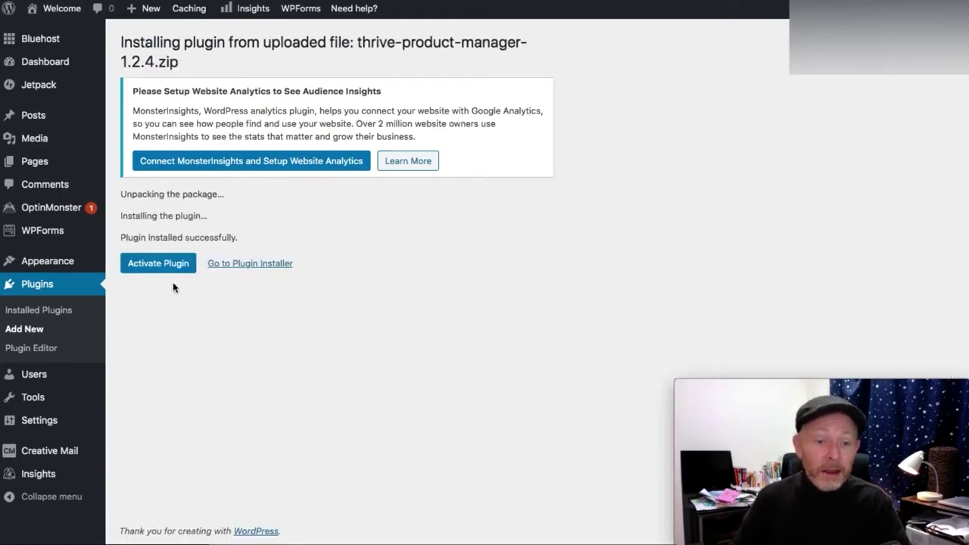
click(168, 270)
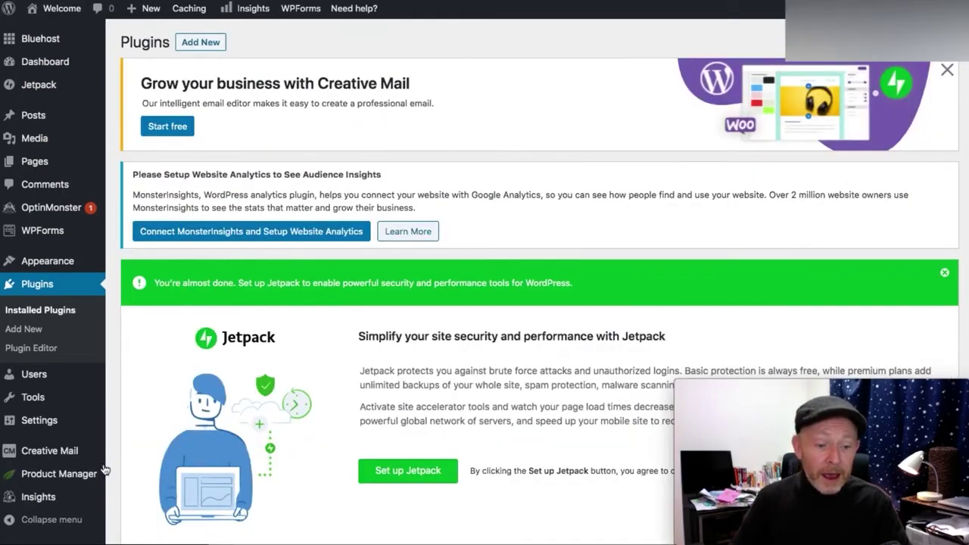
Connect Thrive Product Manager to the Thrive Themes account and install the Thrive Architect product on the site
click(40, 480)
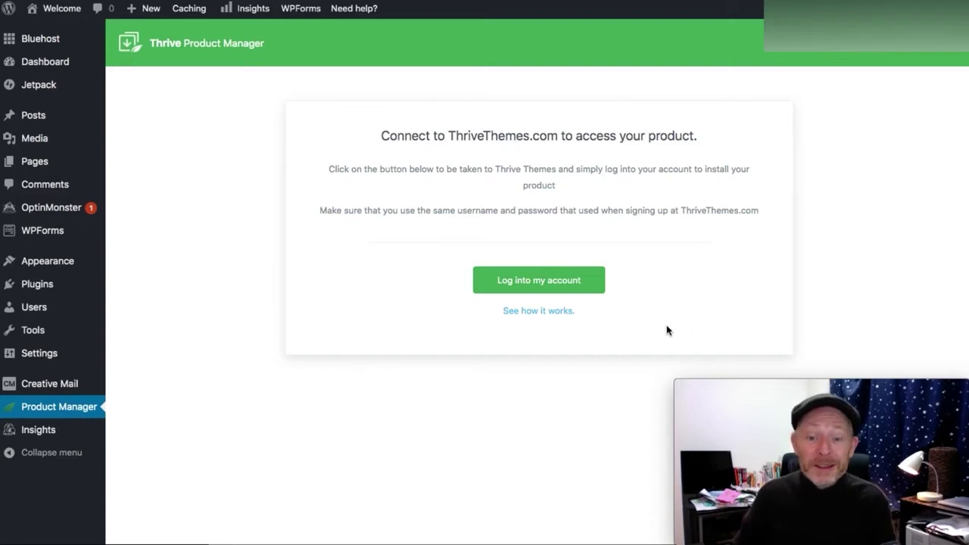
click(590, 282)
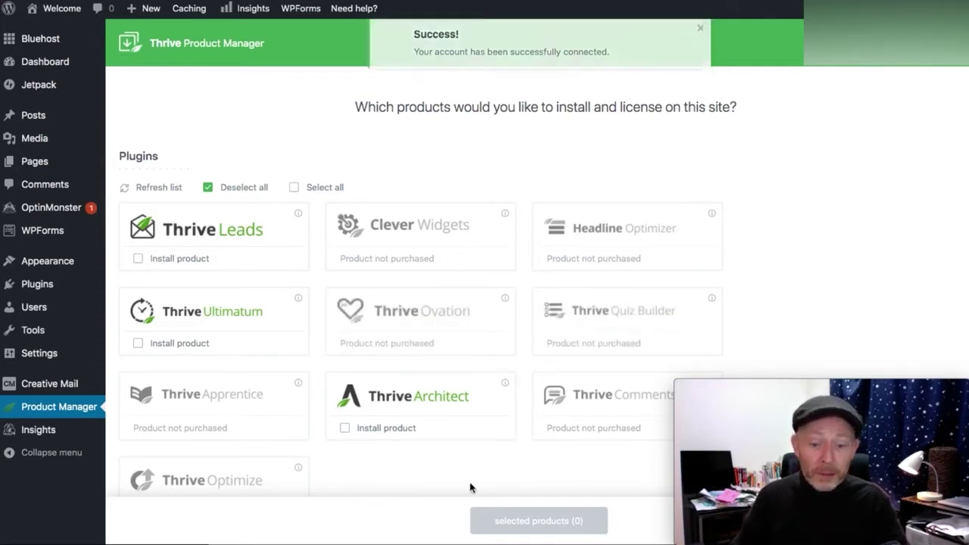
click(392, 428)
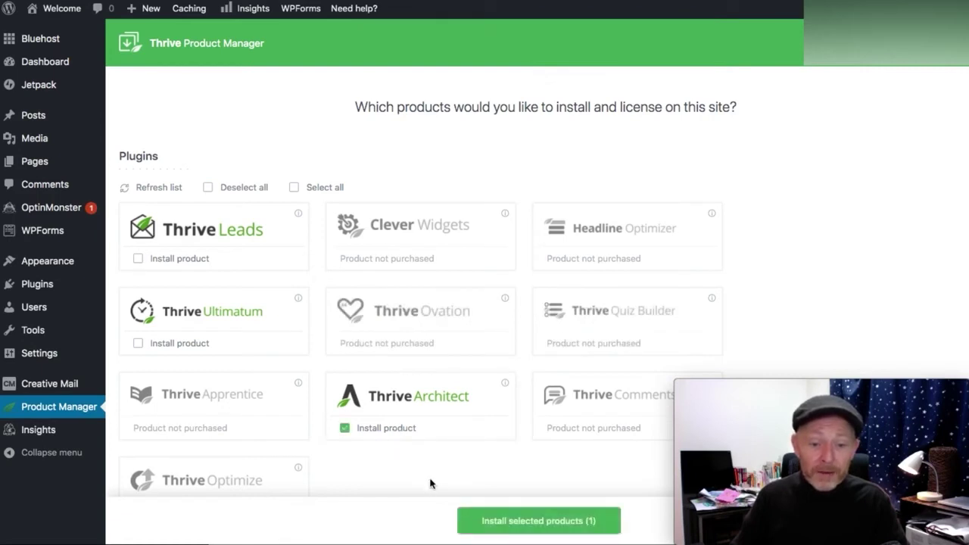
click(557, 522)
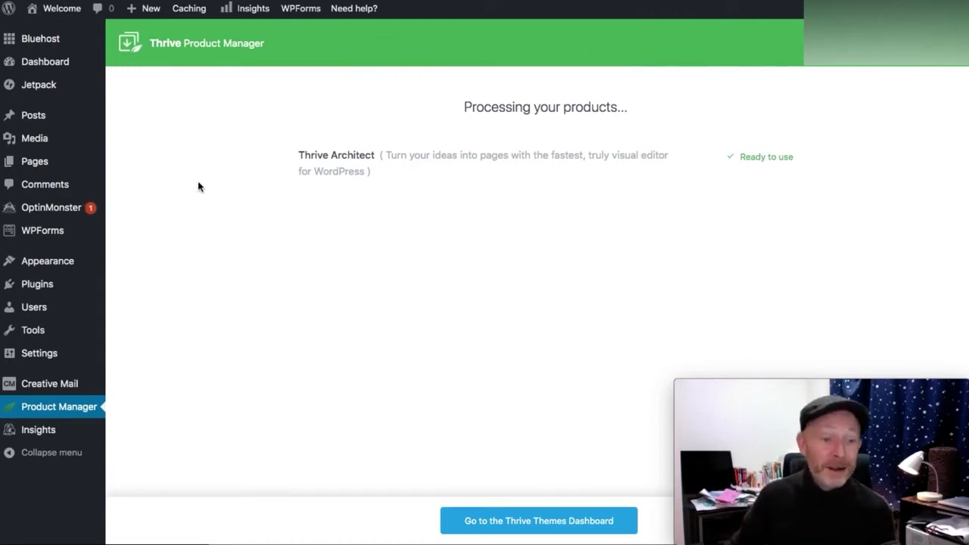
Create a new WordPress page titled "reviewpage" and publish it immediately with public visibility
mouse_move(61, 171)
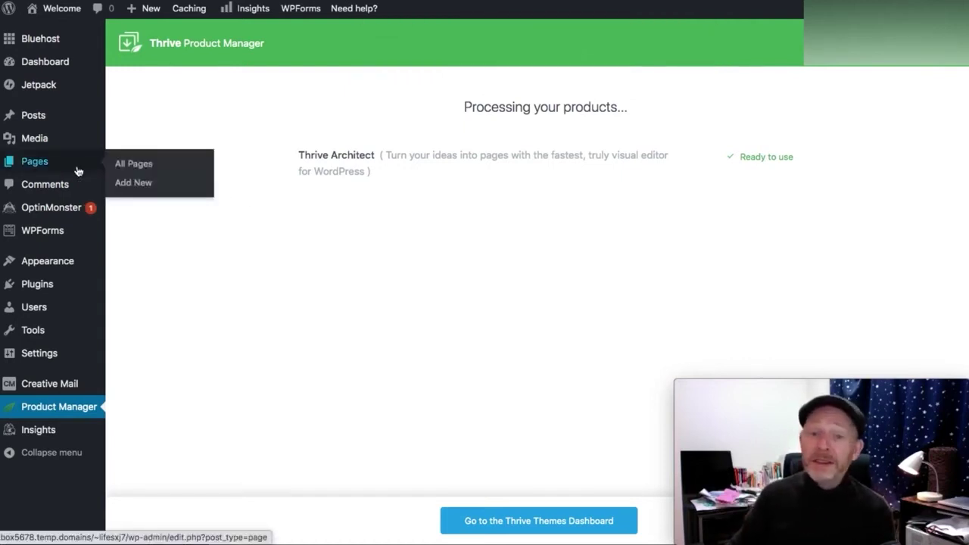
click(134, 183)
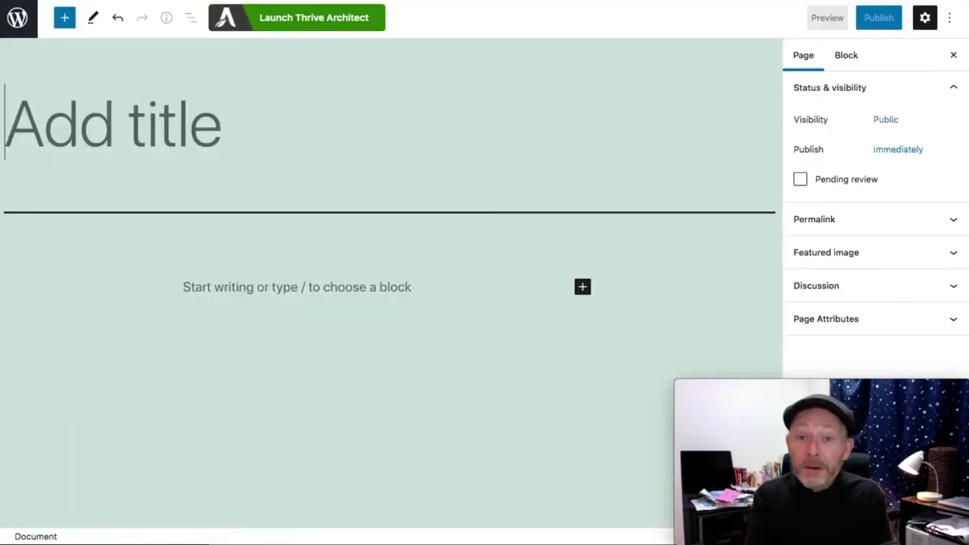
text(reviewpage)
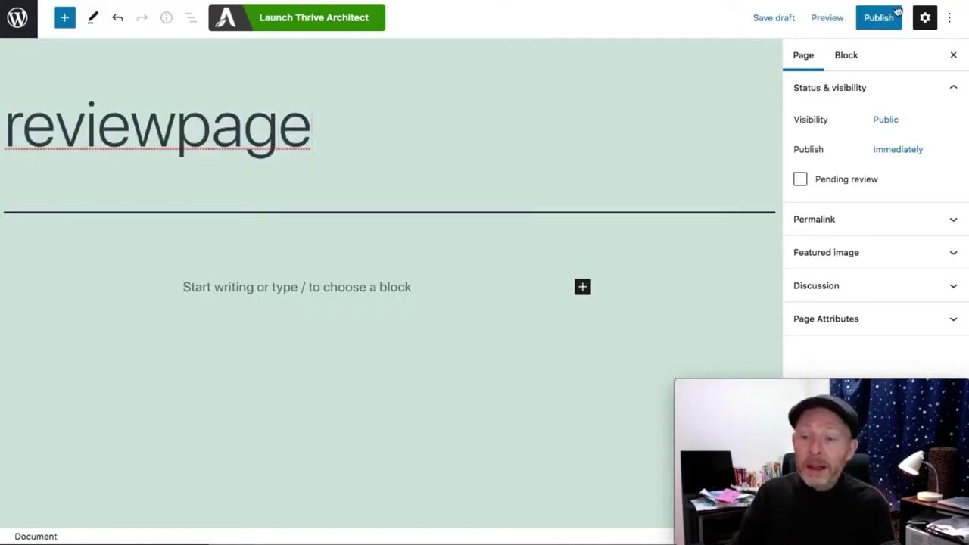
click(872, 24)
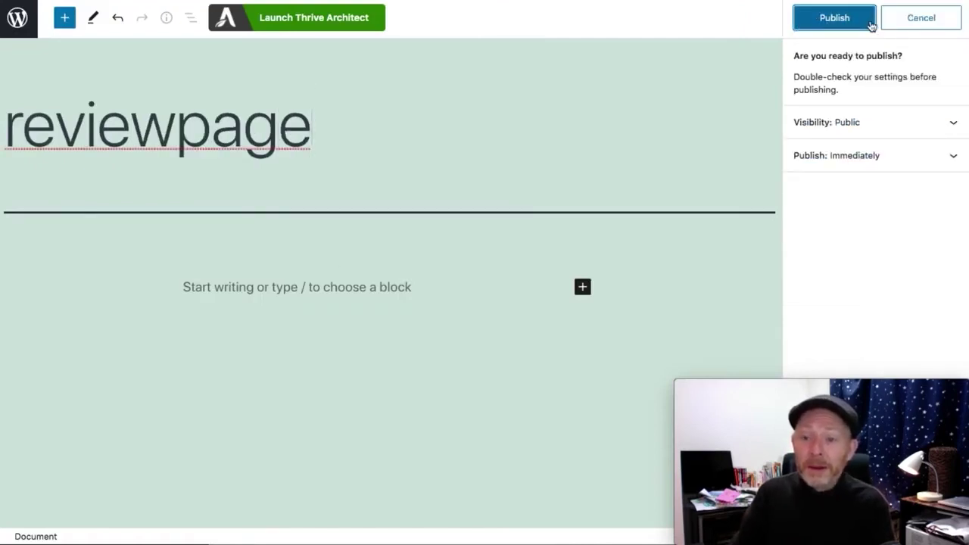
click(841, 25)
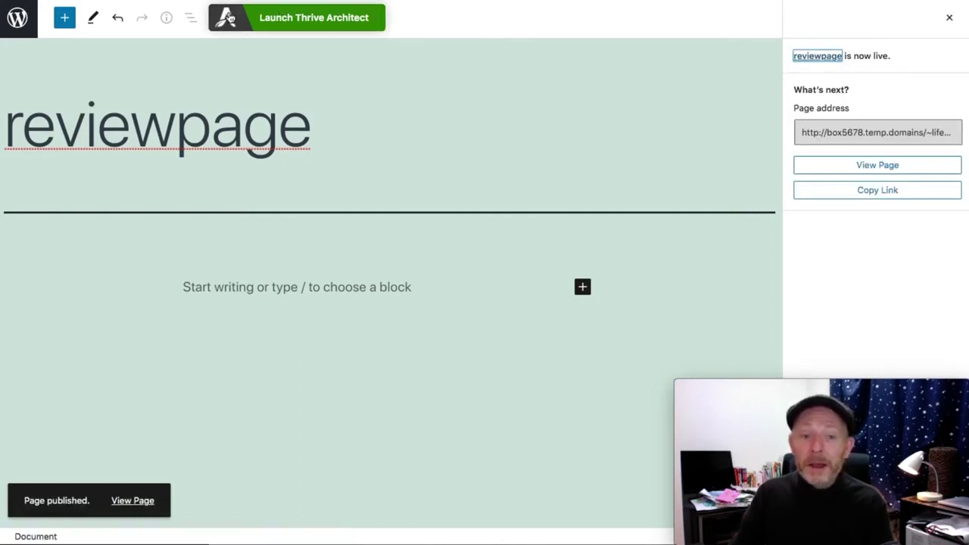
Launch Thrive Architect on the page, choosing a pre-built landing page, and look through the Smart Landing Page templates
click(375, 25)
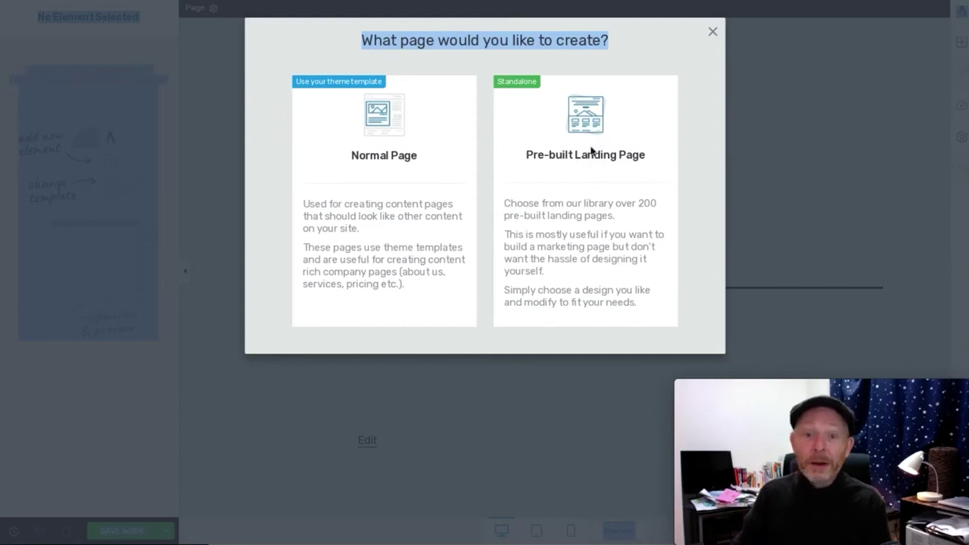
click(602, 188)
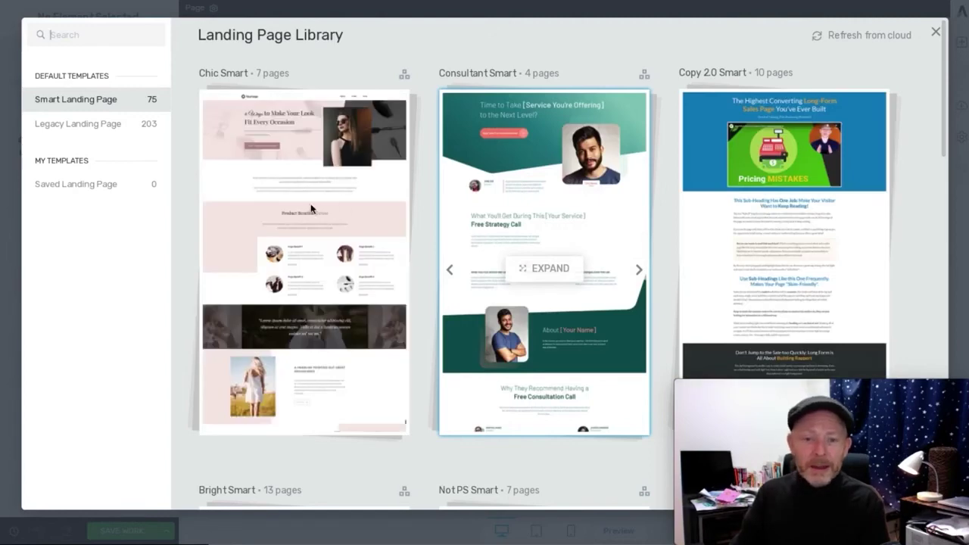
scroll(315, 235, down, 5)
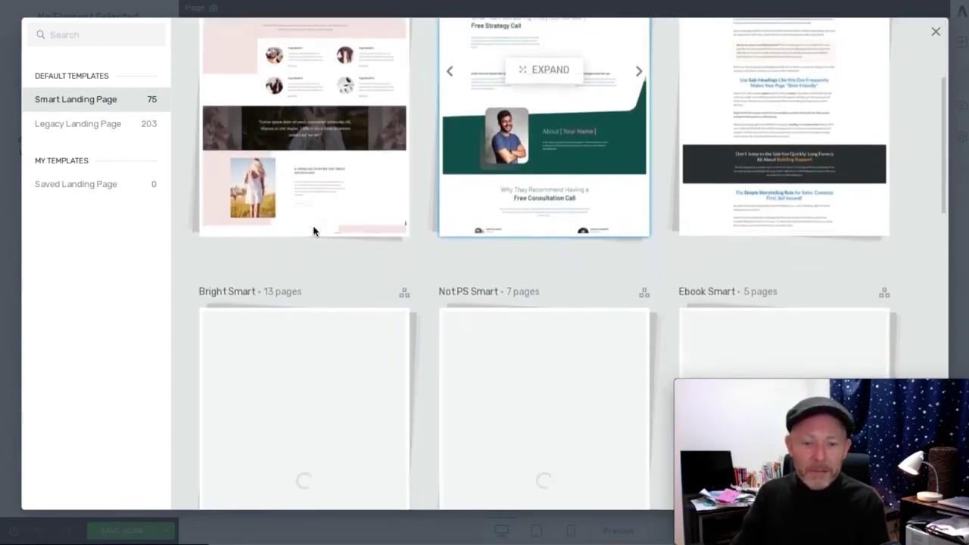
scroll(315, 231, down, 2)
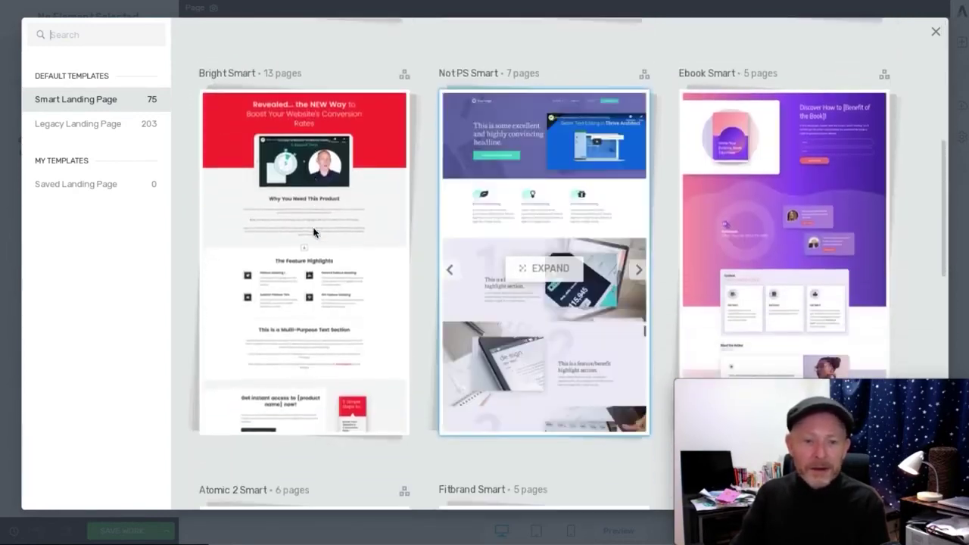
scroll(430, 231, down, 4)
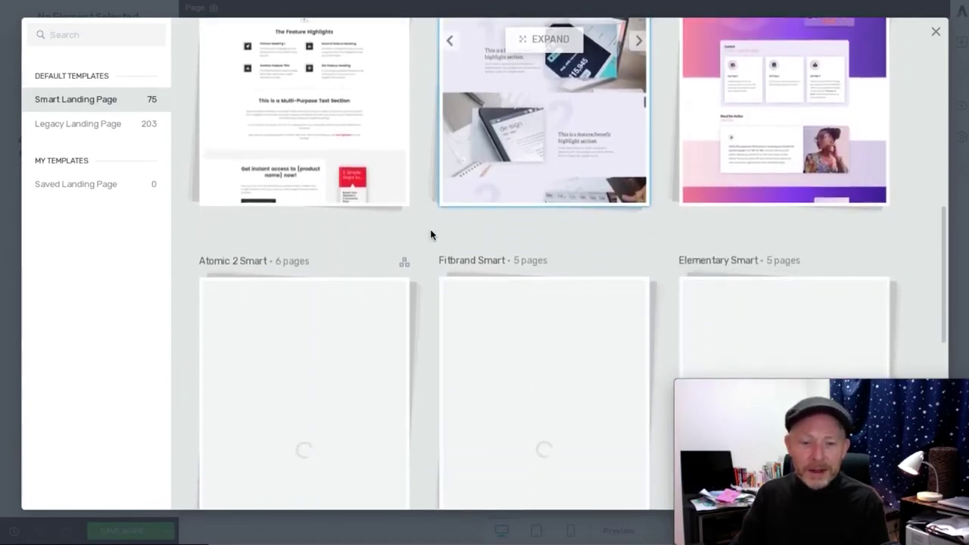
scroll(534, 204, down, 3)
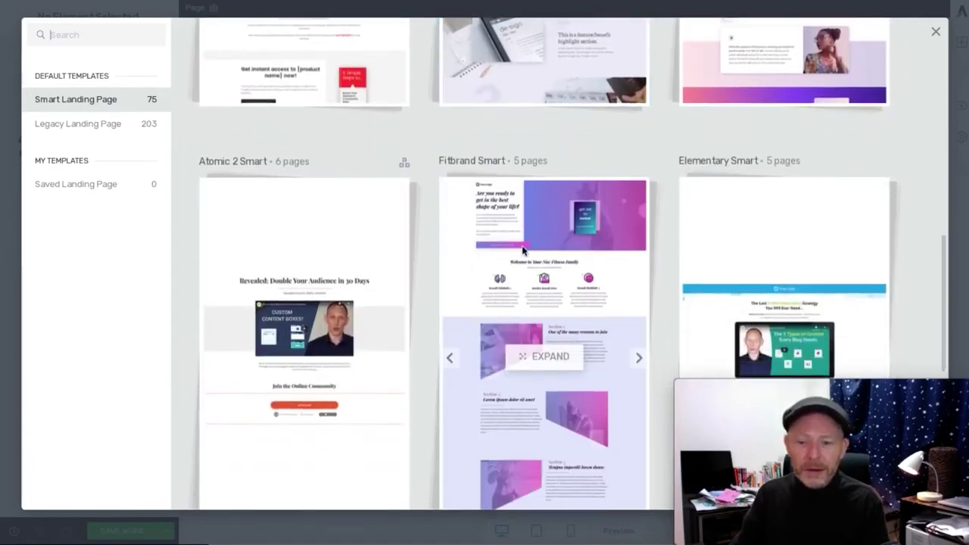
scroll(522, 249, down, 2)
scroll(522, 250, up, 6)
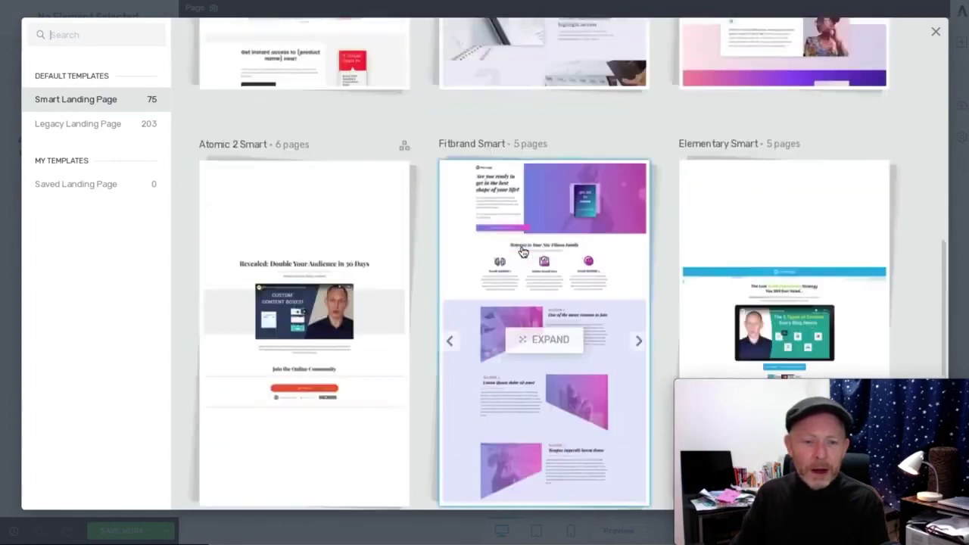
scroll(522, 251, up, 10)
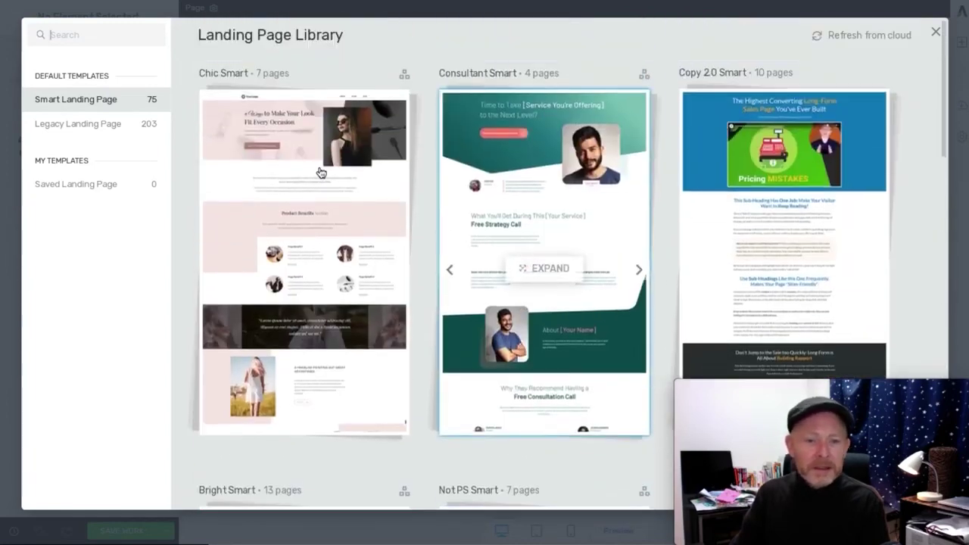
Look through the Legacy Landing Page templates for a set suited to product reviews
click(93, 124)
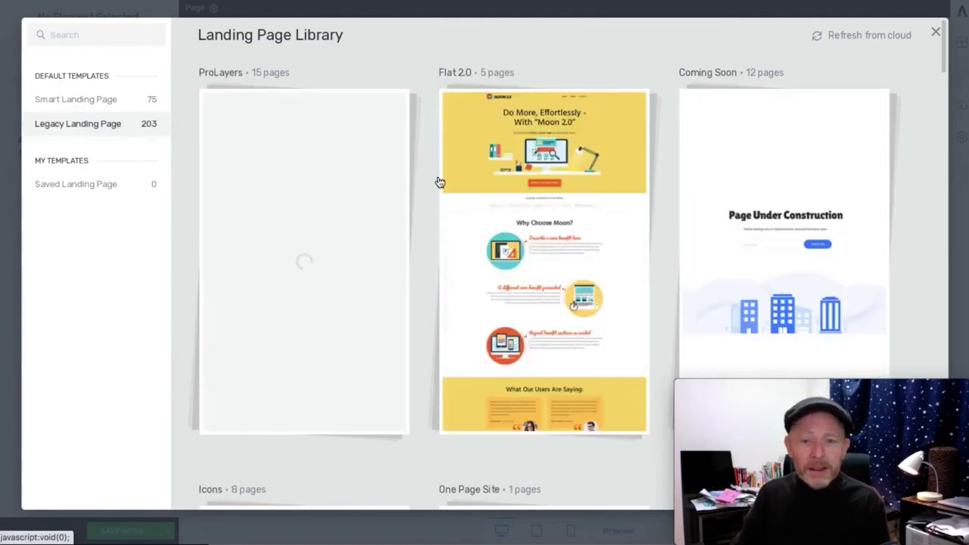
scroll(419, 185, down, 1)
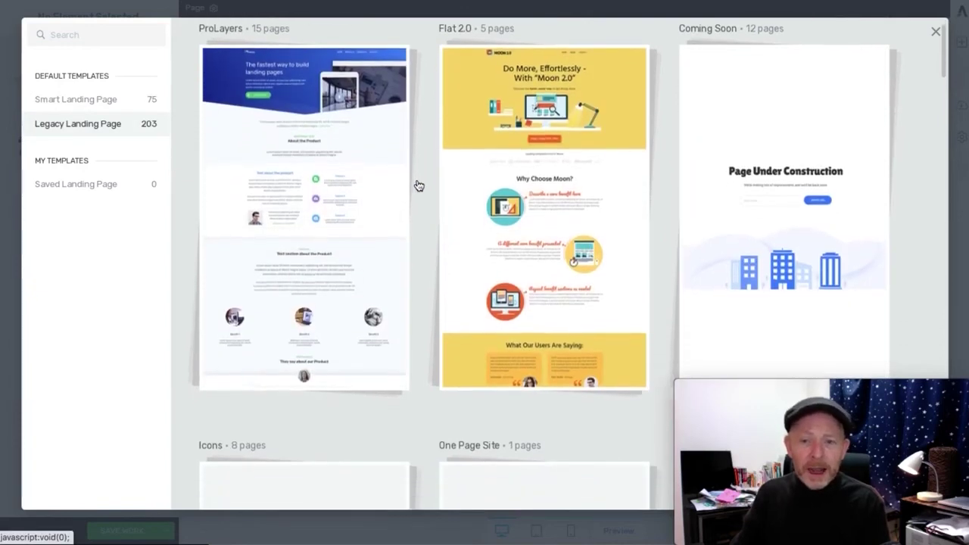
scroll(418, 186, down, 3)
scroll(418, 187, down, 5)
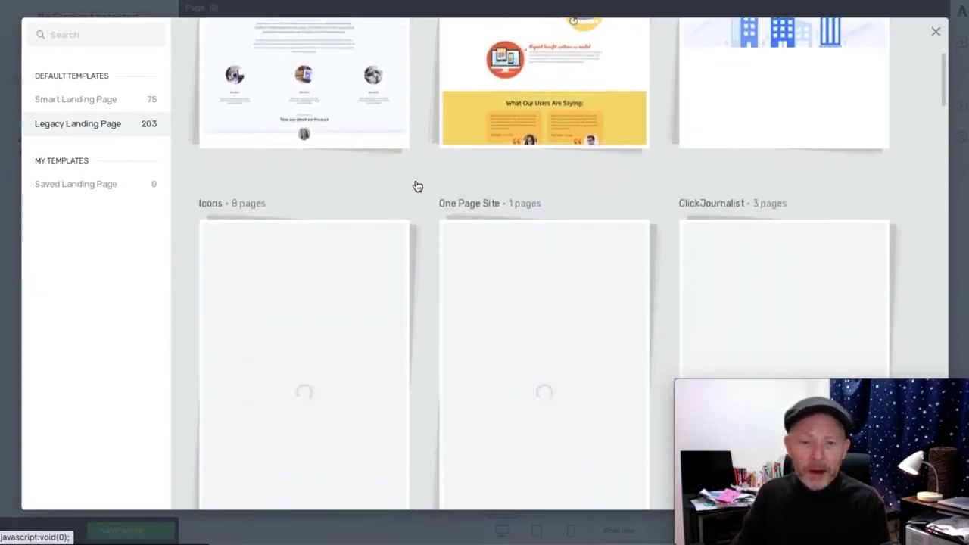
scroll(418, 186, up, 2)
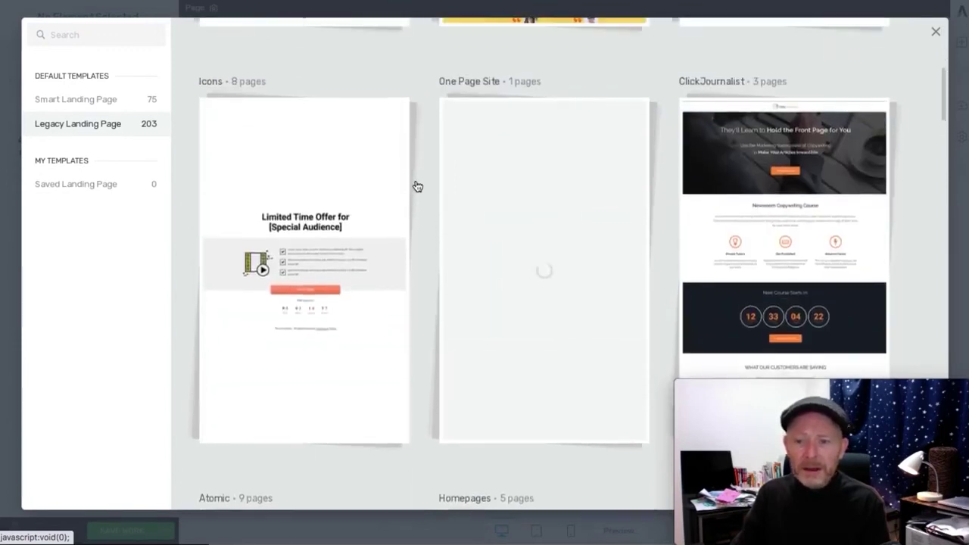
scroll(418, 186, down, 6)
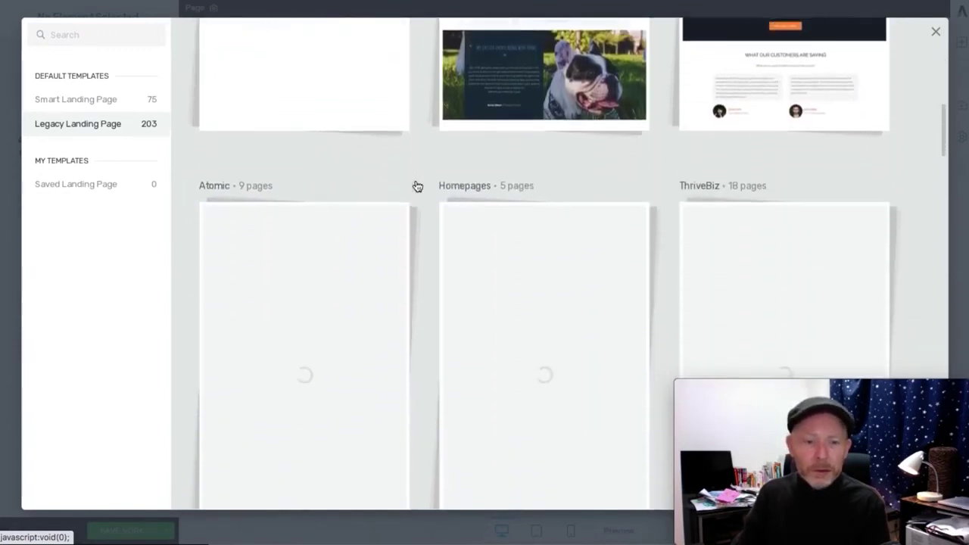
scroll(417, 186, down, 3)
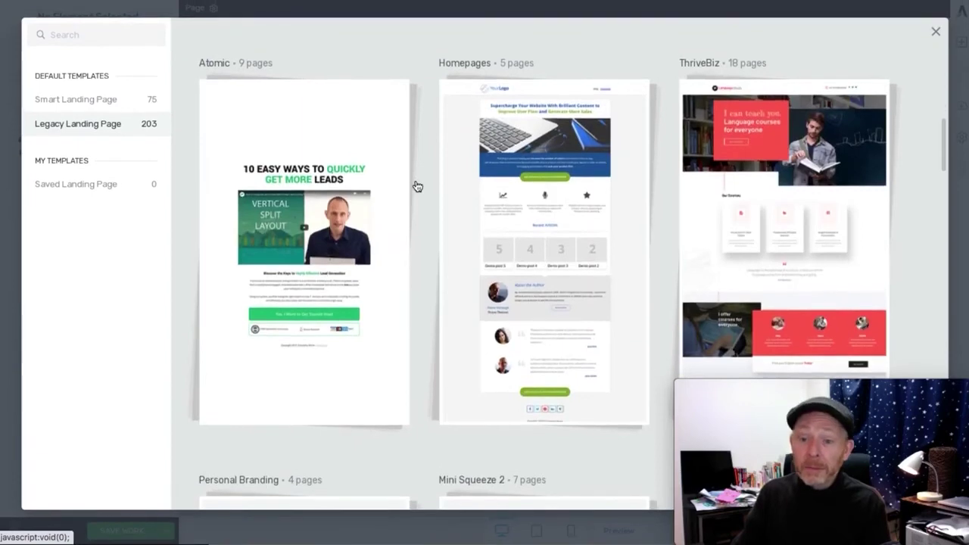
scroll(417, 186, down, 6)
scroll(417, 186, down, 2)
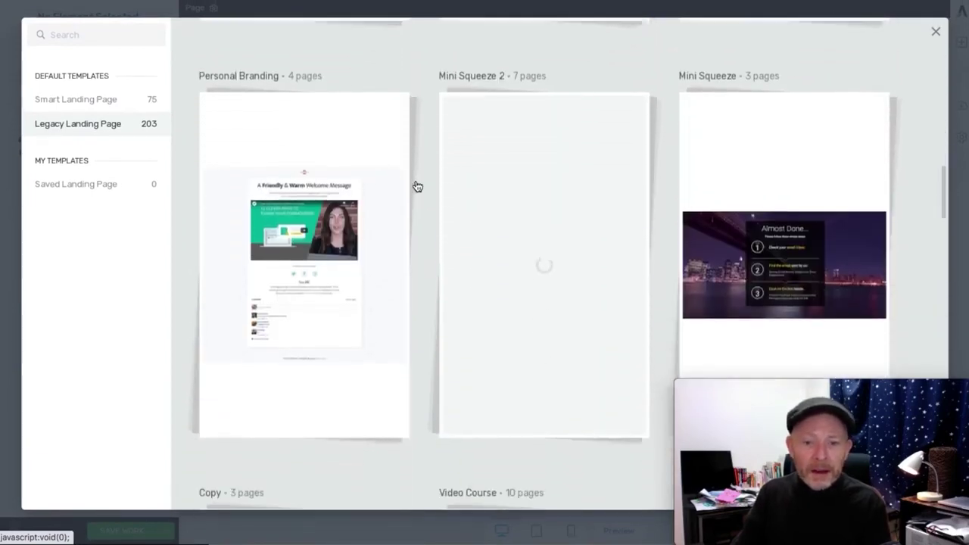
scroll(417, 186, down, 5)
scroll(417, 187, down, 2)
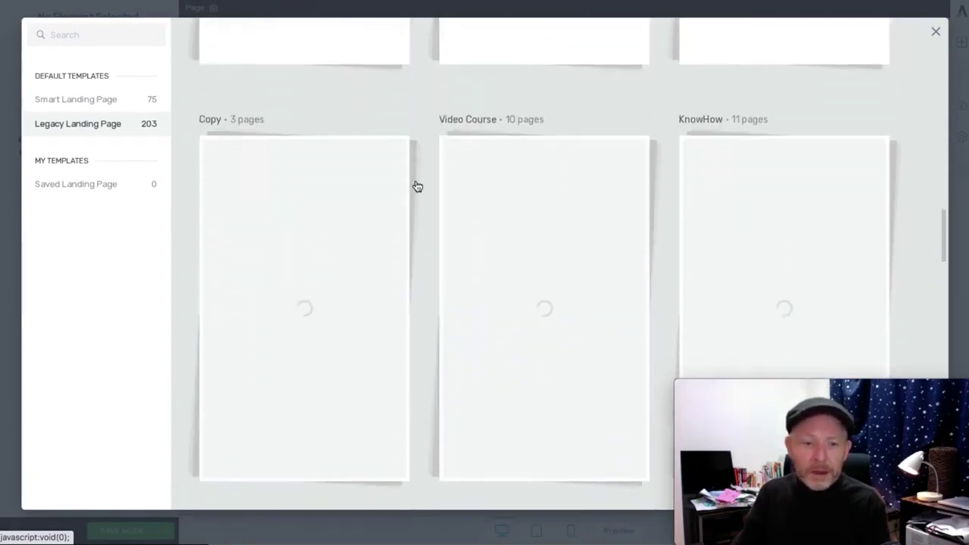
scroll(417, 187, down, 7)
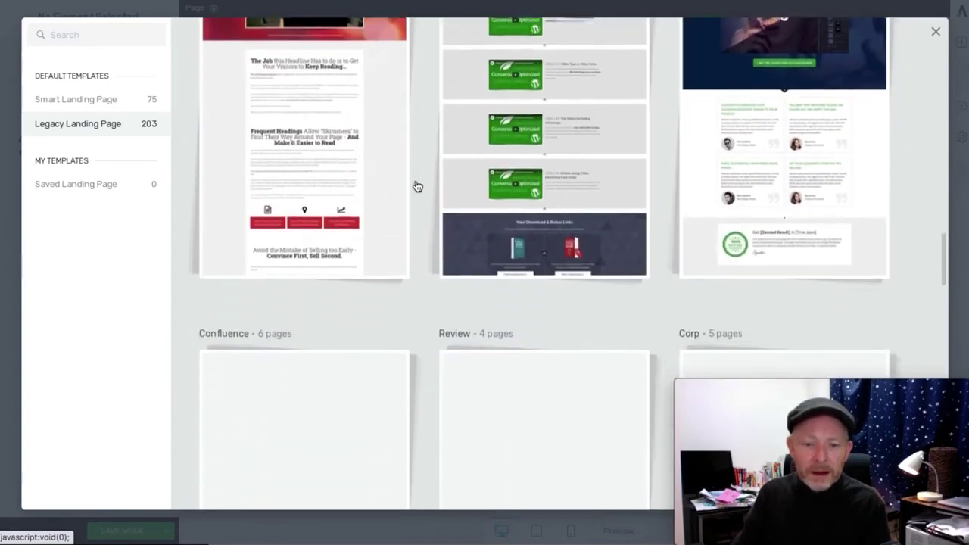
scroll(418, 187, down, 8)
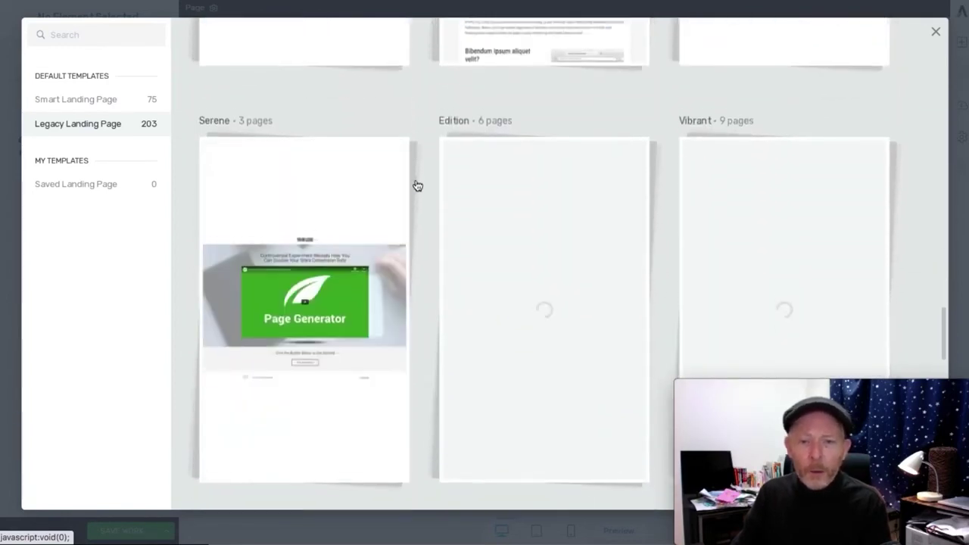
scroll(417, 186, up, 6)
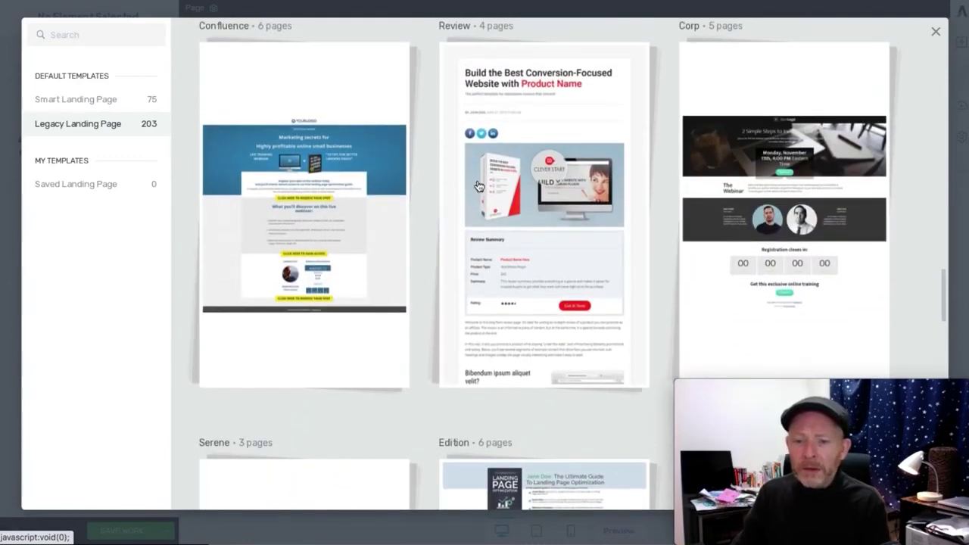
Open the Review template set and apply its Review Page template to the page
click(517, 172)
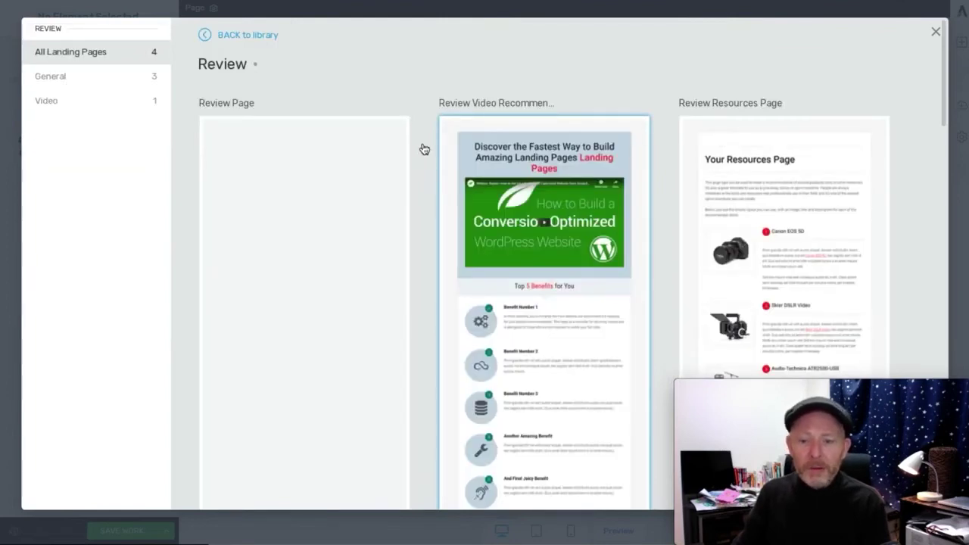
scroll(424, 106, down, 4)
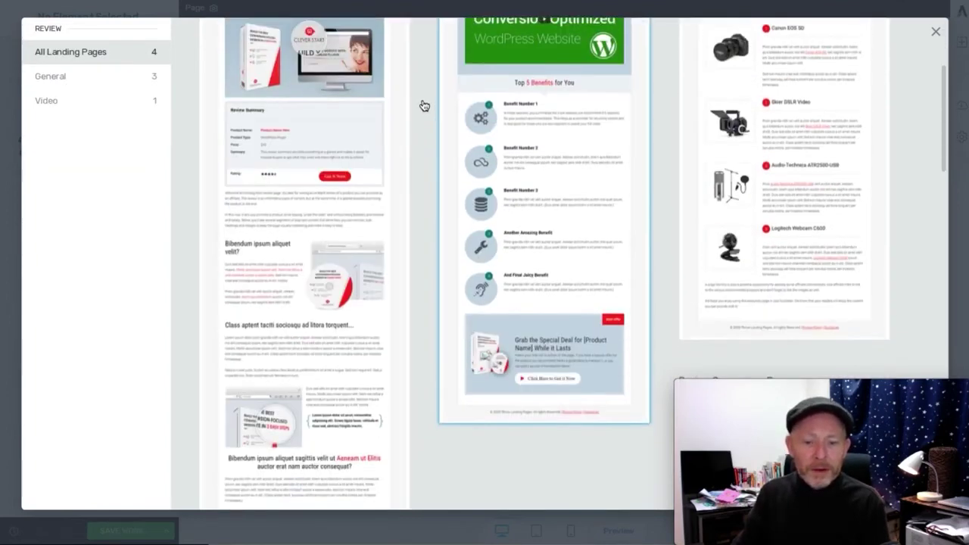
scroll(424, 106, up, 4)
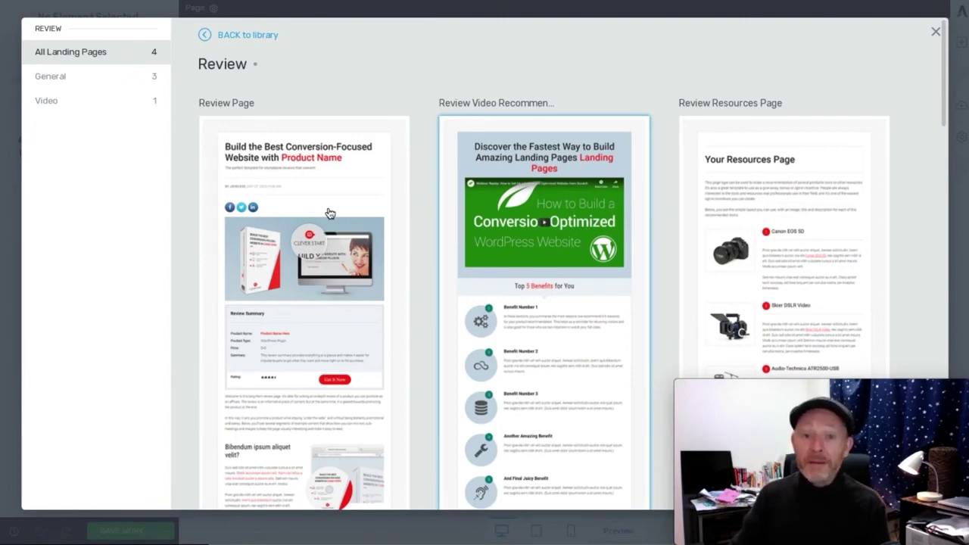
click(328, 213)
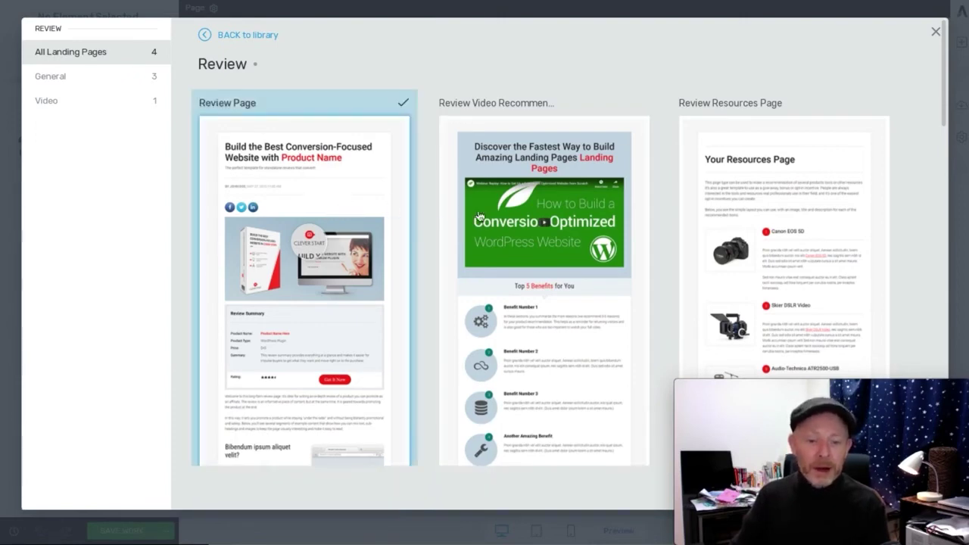
drag(764, 386, 525, 205)
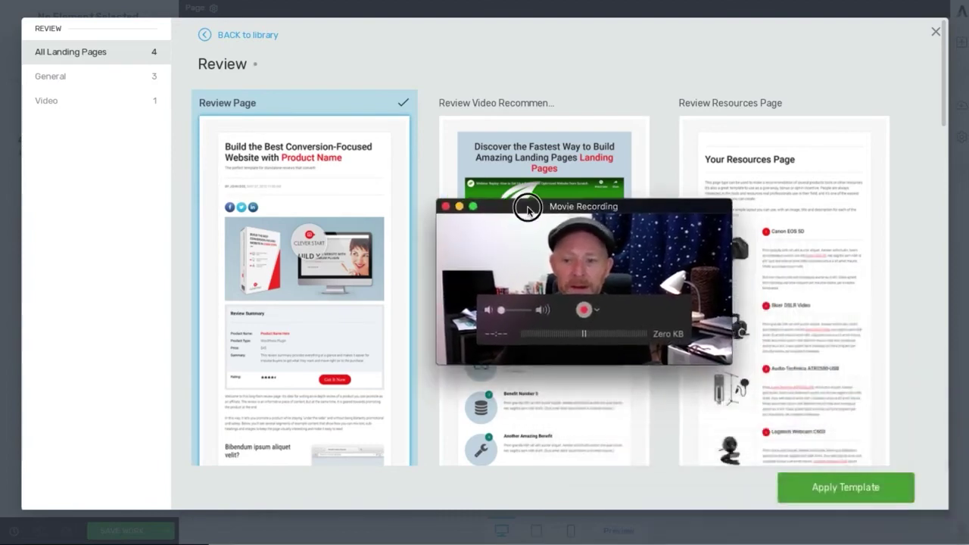
click(825, 486)
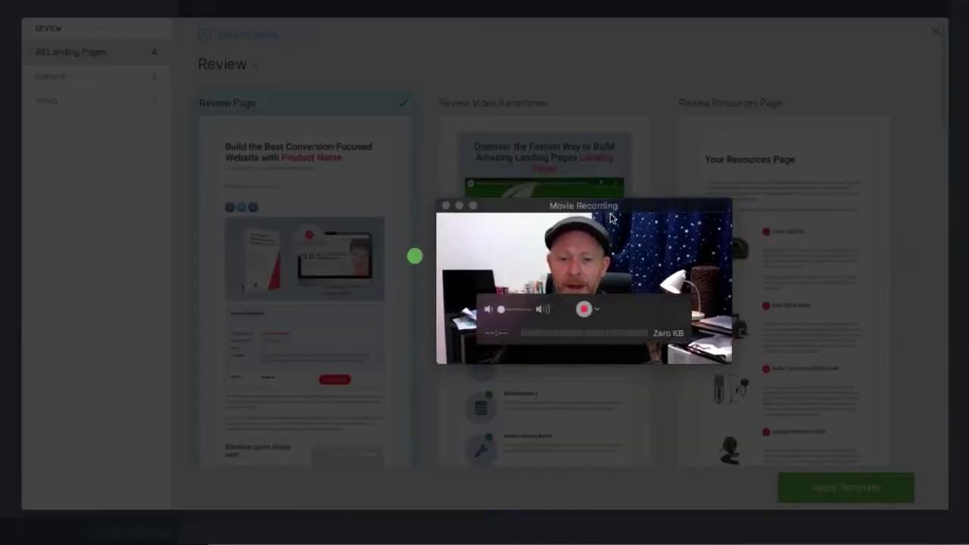
drag(633, 215, 847, 383)
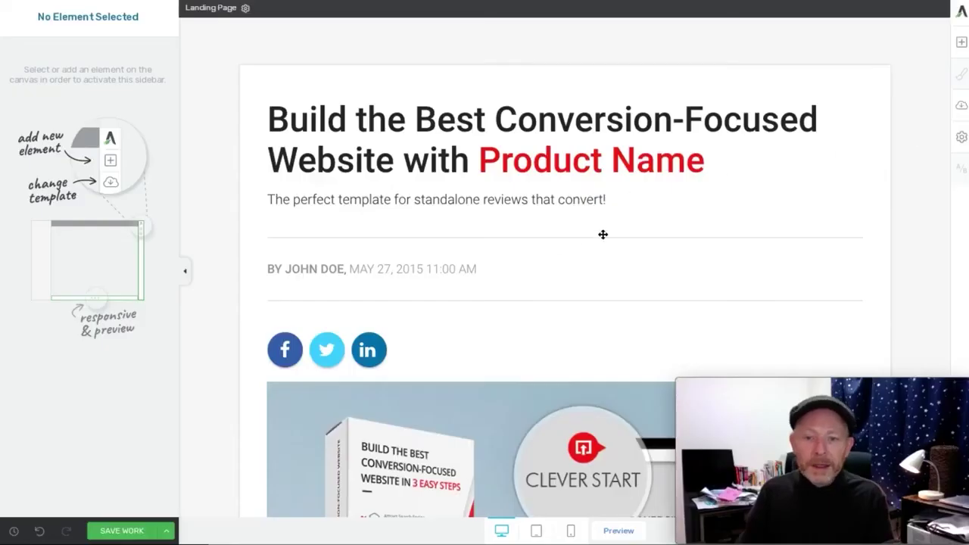
Replace the main heading with "Top 3 Microwave Reviews" and remove the red "Product Name" placeholder
scroll(596, 235, down, 5)
scroll(596, 234, down, 10)
scroll(589, 231, up, 15)
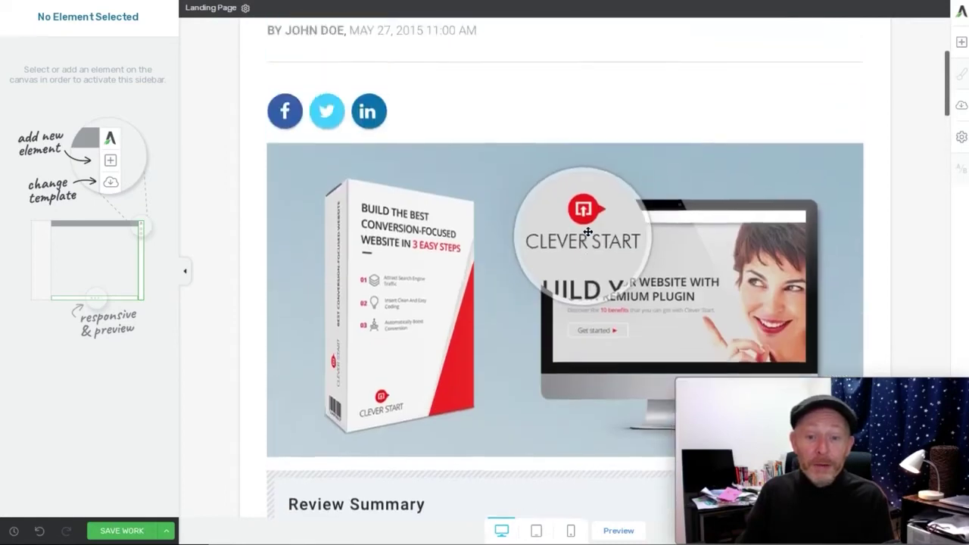
click(469, 160)
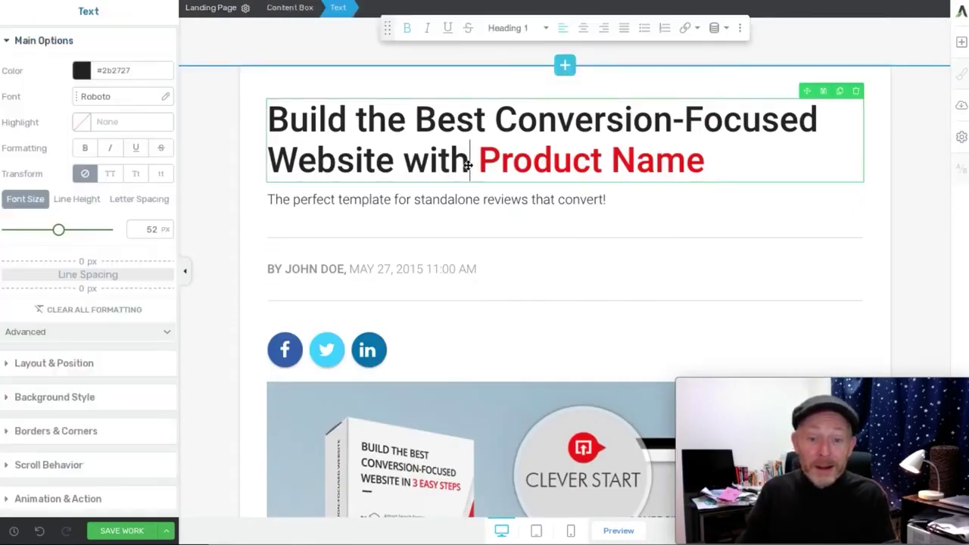
drag(469, 160, 257, 121)
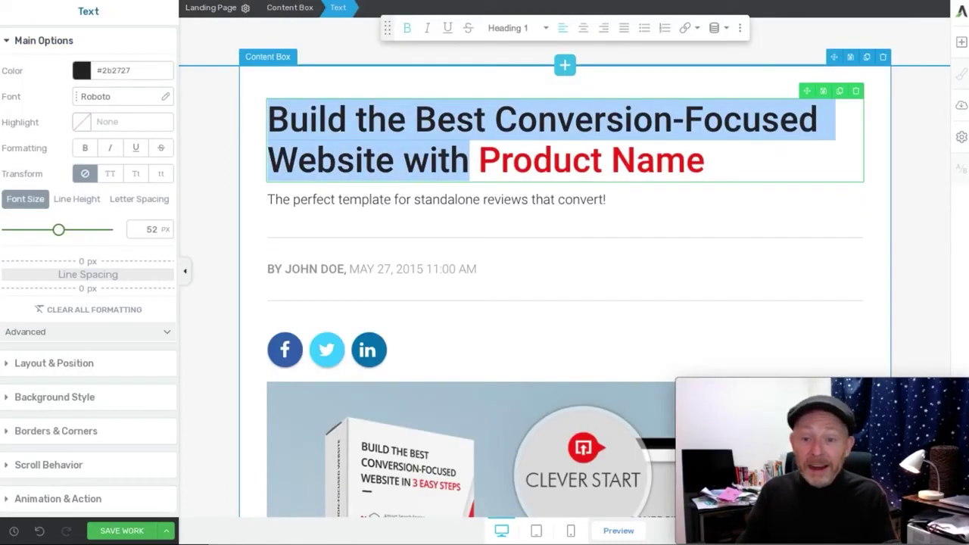
text(Top 3)
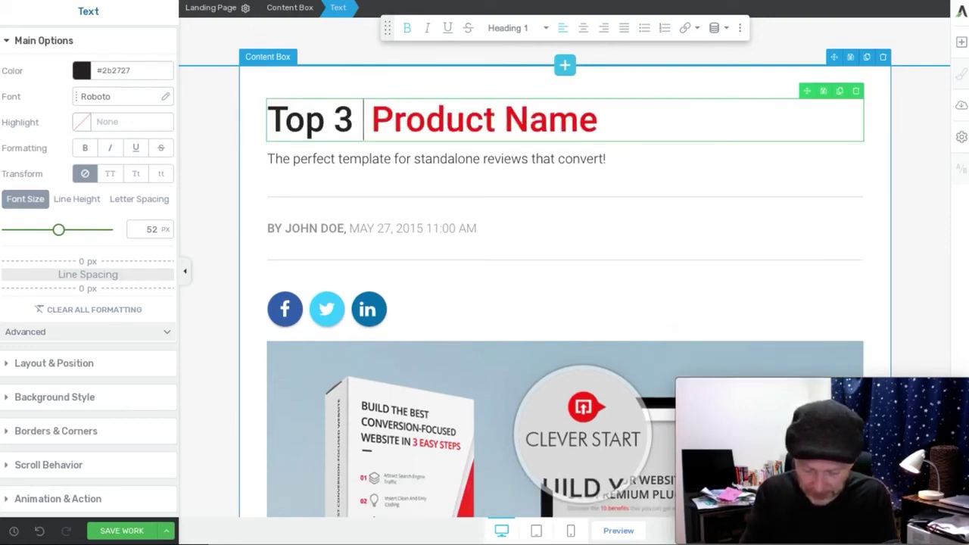
text( Microwave )
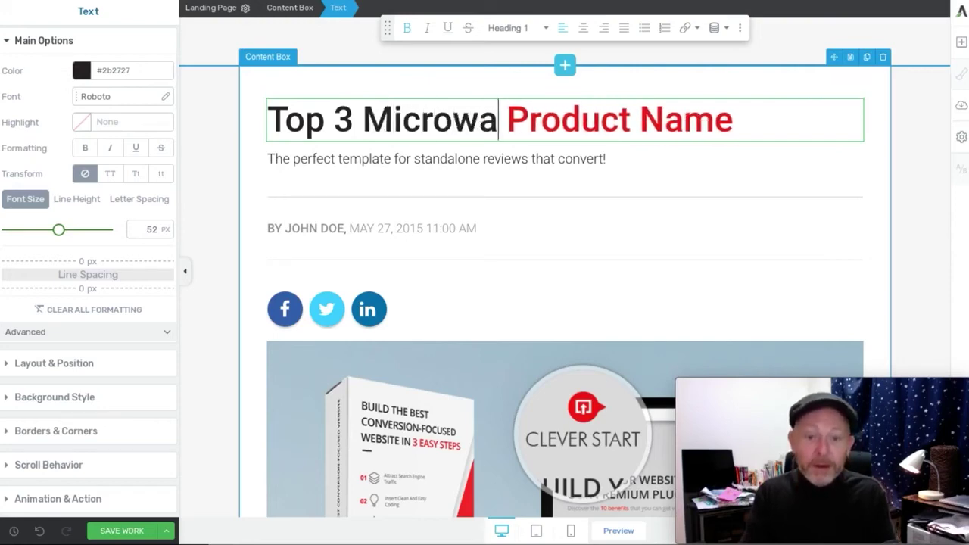
text(Reviews)
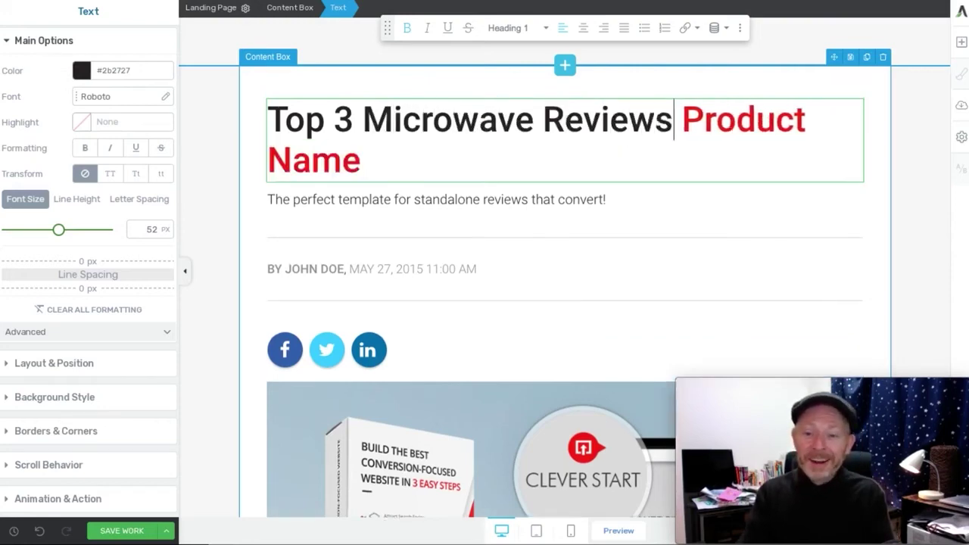
key(ctrl+shift+End)
key(Delete)
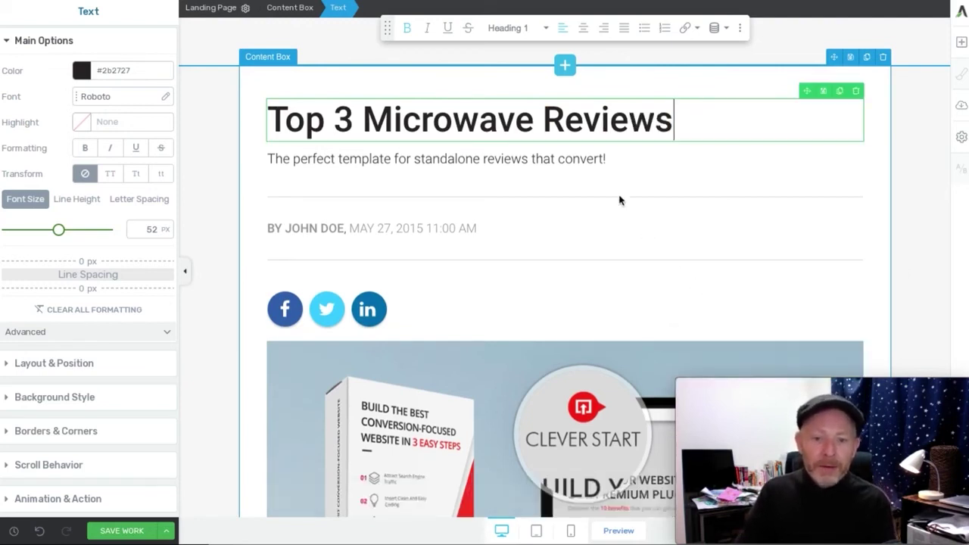
Replace the subtitle under the main heading with "You'll microwaves the same way again after you read our reviews of the top models"
click(289, 159)
key(ctrl+a)
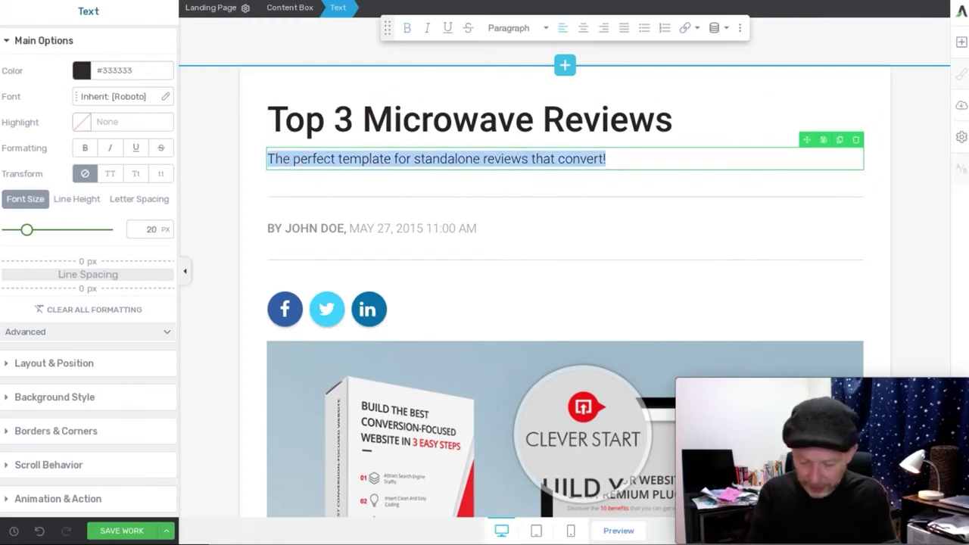
text(You)
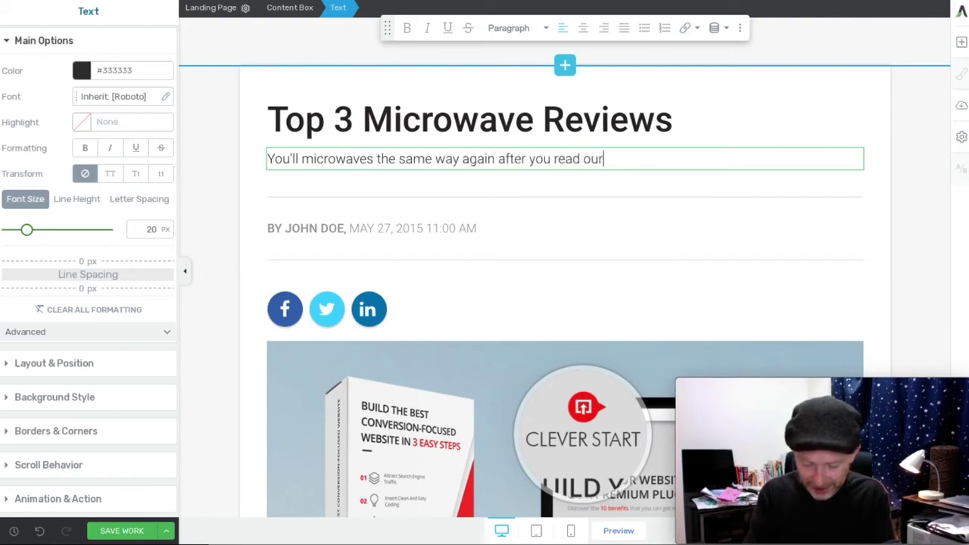
text(ews)
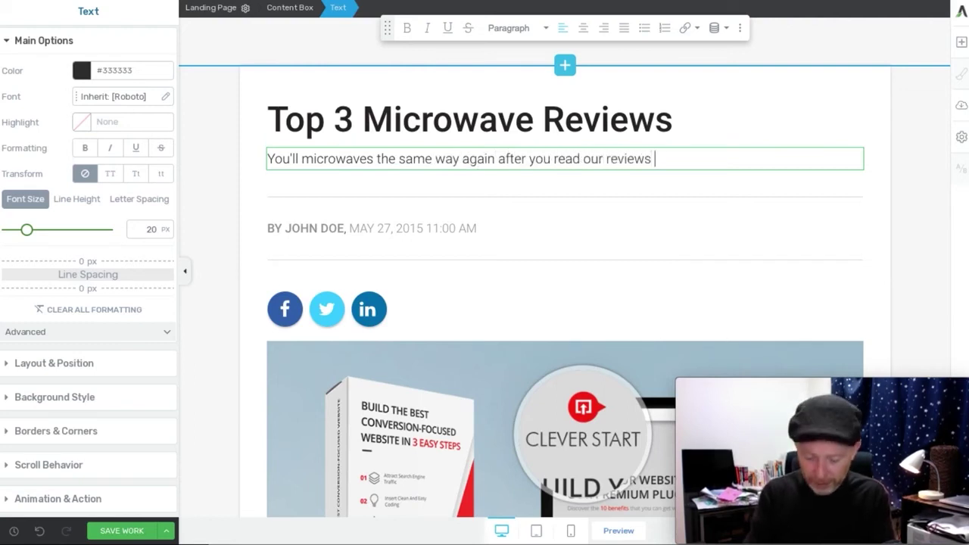
text( of the top models)
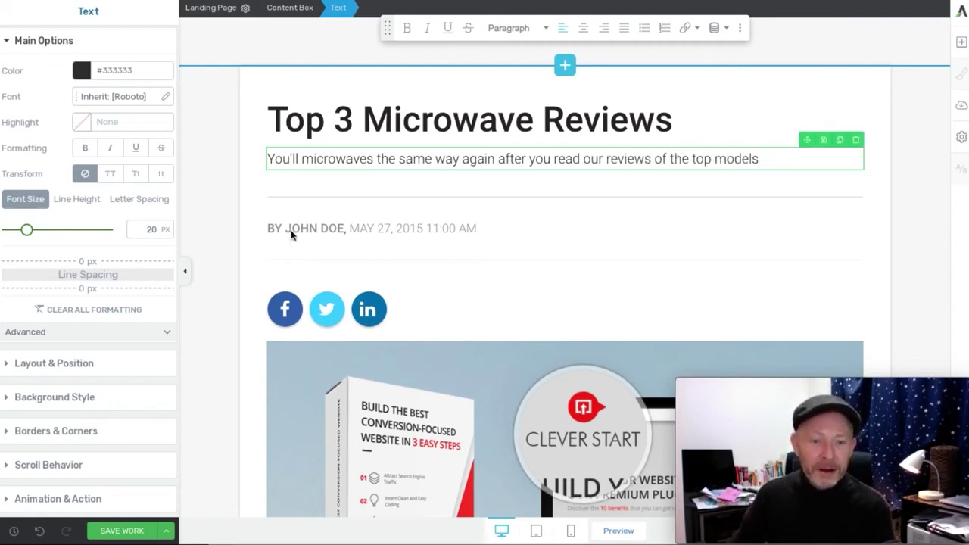
Try removing the social share icons above the product image, and undo the removal
scroll(502, 240, down, 1)
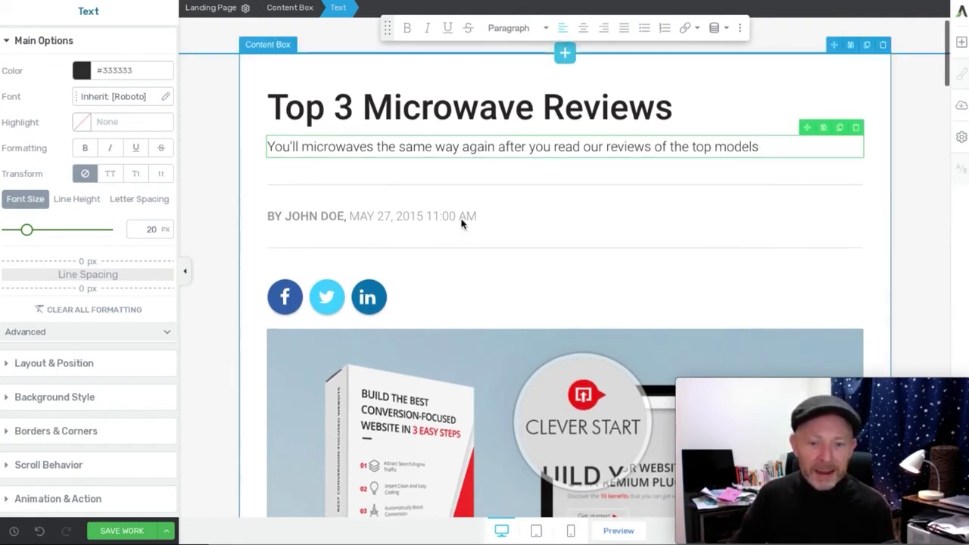
click(457, 220)
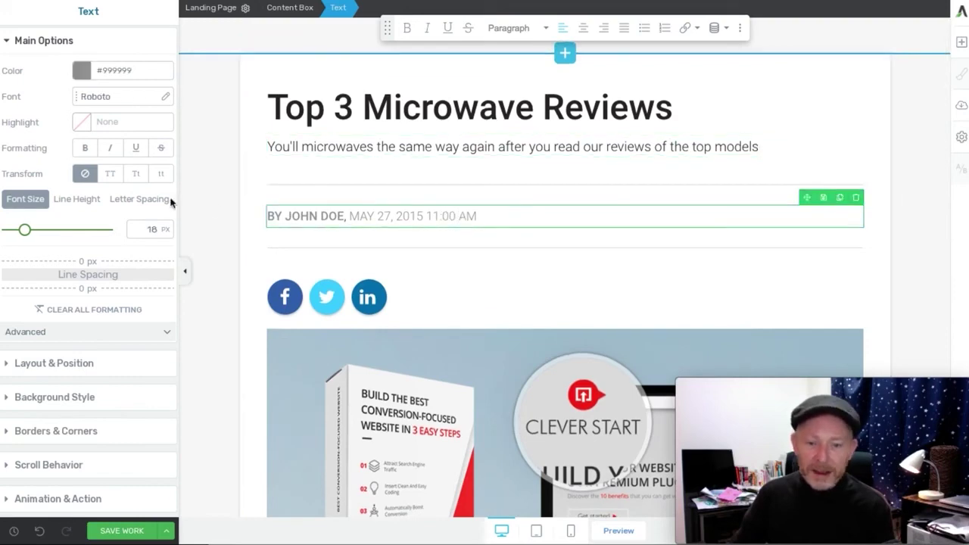
scroll(428, 275, down, 4)
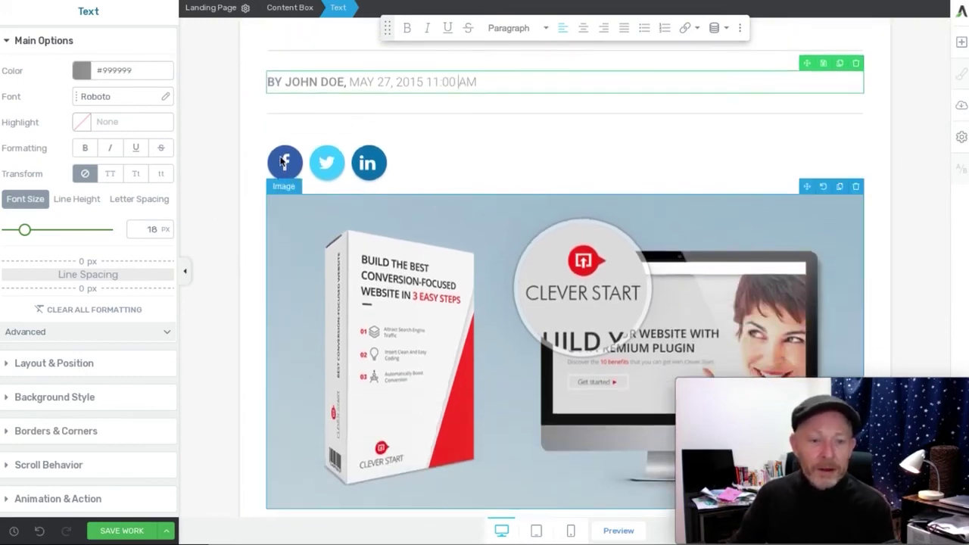
click(281, 160)
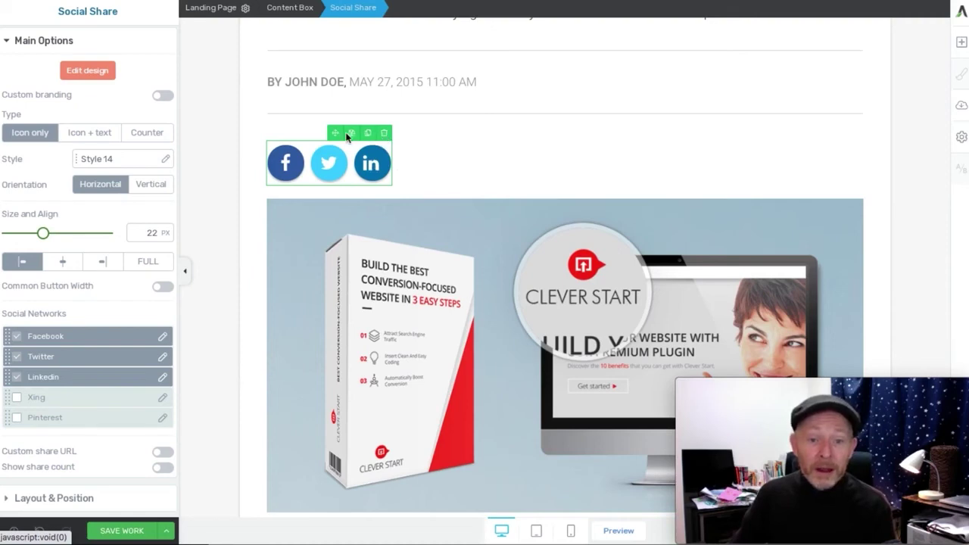
click(384, 134)
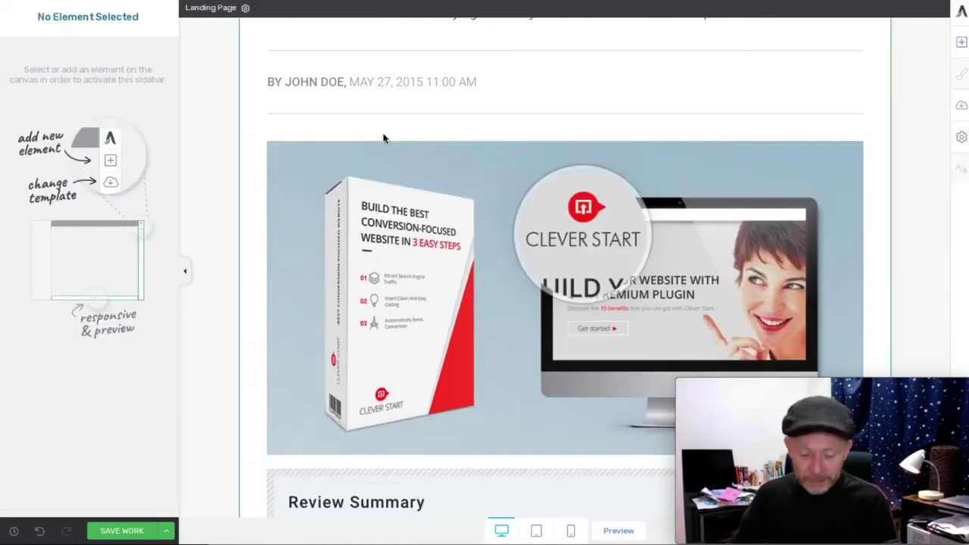
key(ctrl+z)
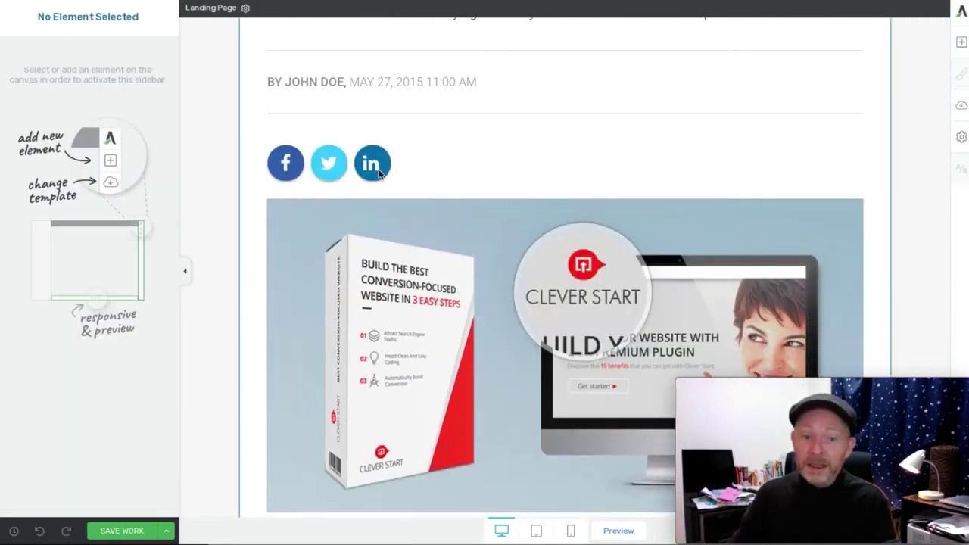
Try moving the social share icons directly under the byline, and return them to just above the product image
click(380, 168)
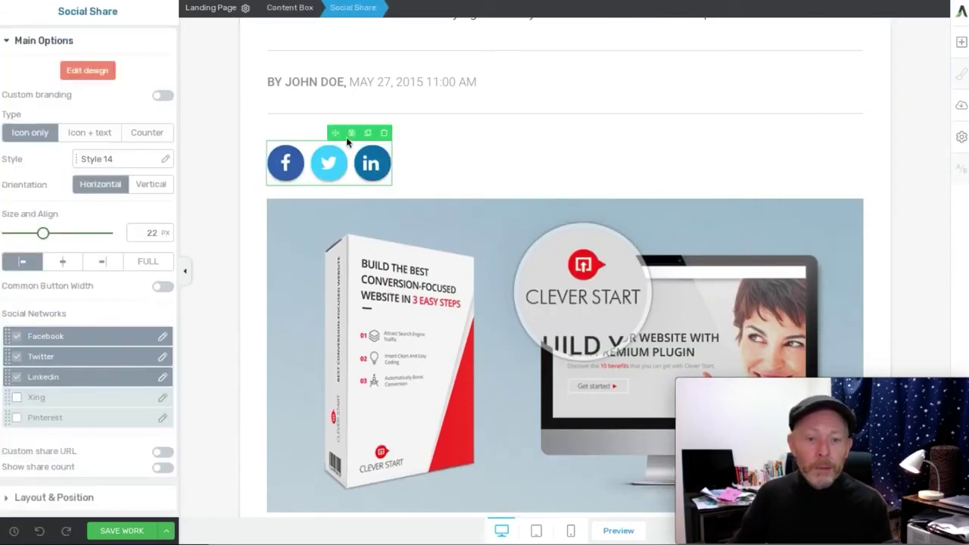
drag(336, 133, 404, 90)
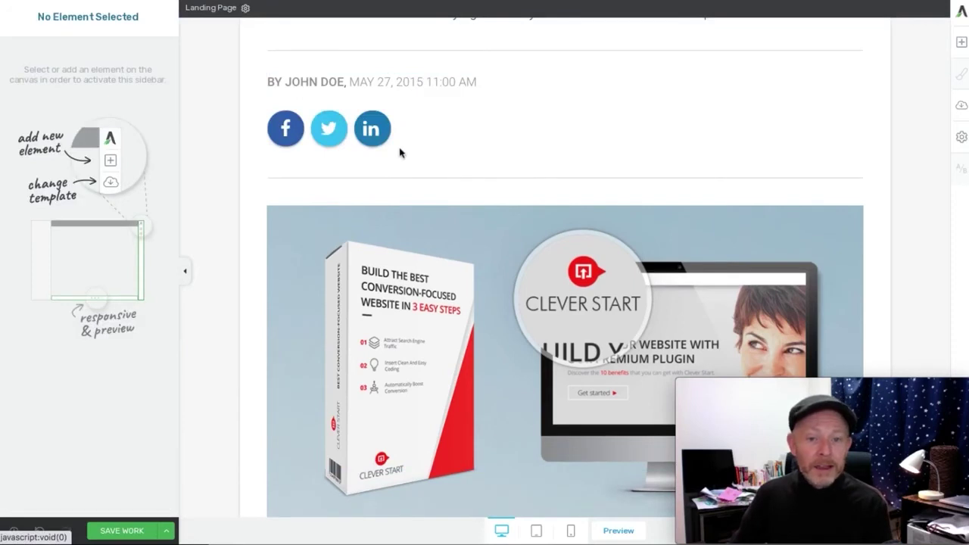
click(369, 124)
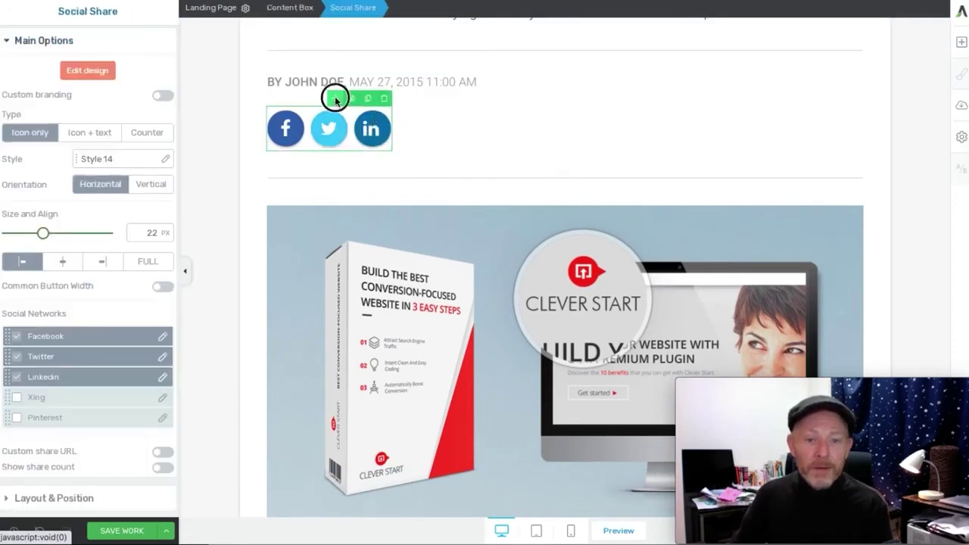
drag(336, 99, 357, 196)
Delete the social share icons above the product image
click(385, 171)
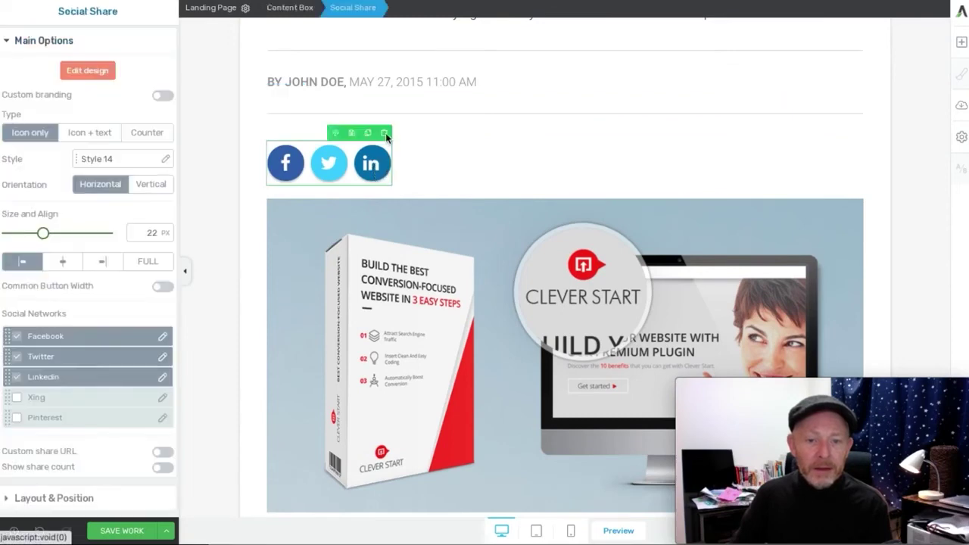
click(384, 134)
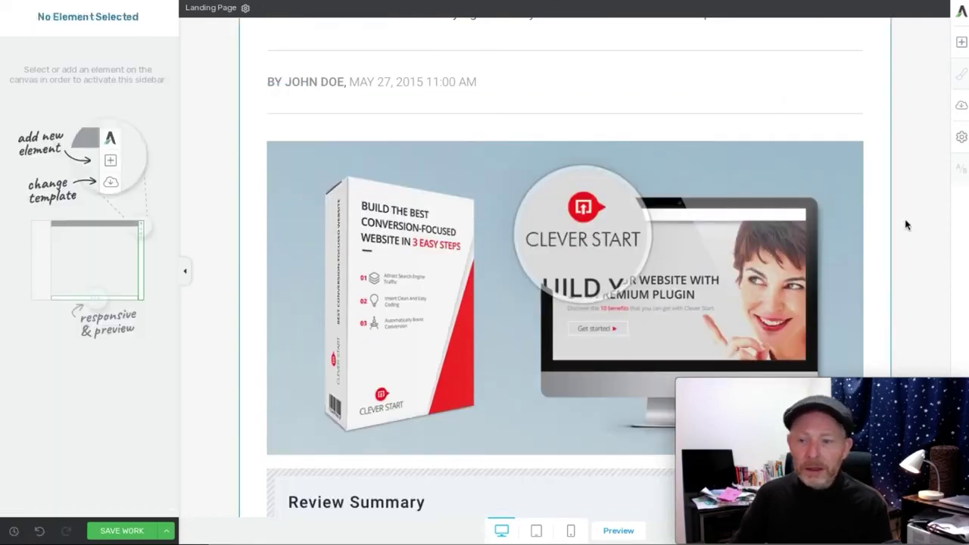
Examine the page's content box, the main product image and the Review Summary section with its summary text
scroll(906, 225, up, 3)
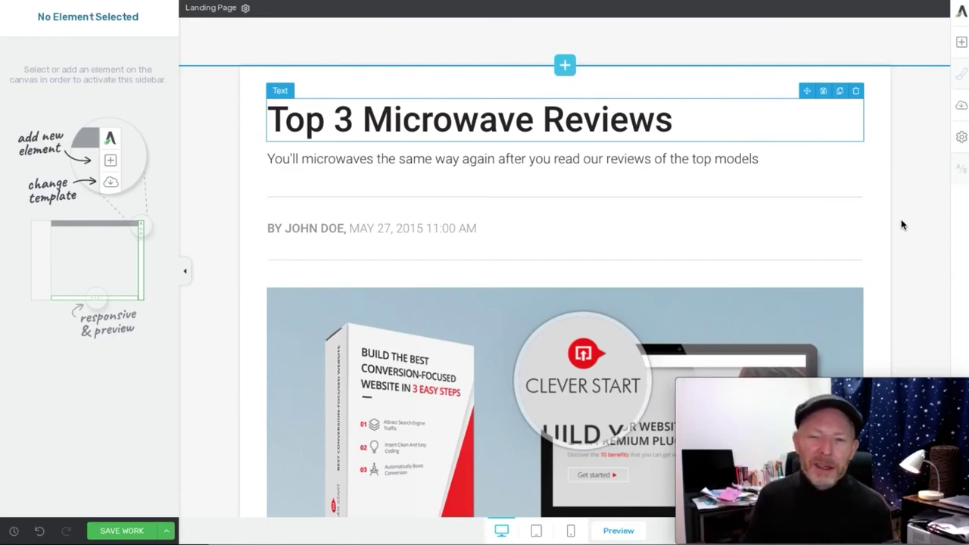
click(893, 247)
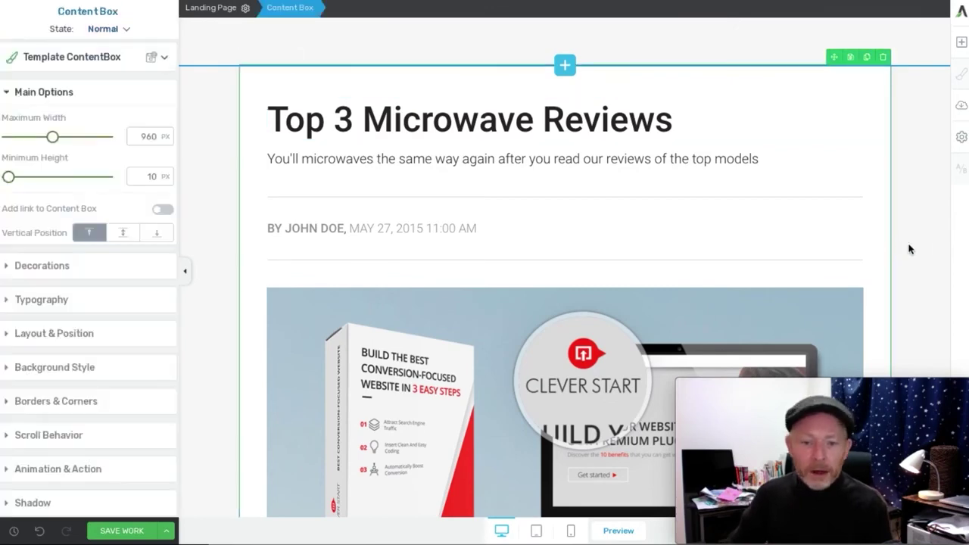
scroll(901, 250, down, 5)
click(655, 227)
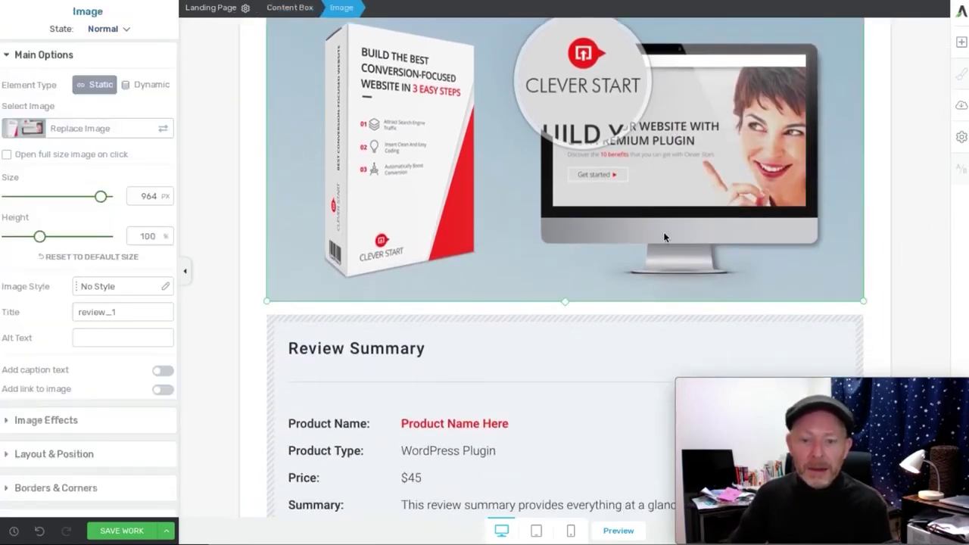
scroll(664, 232, up, 3)
scroll(677, 241, down, 2)
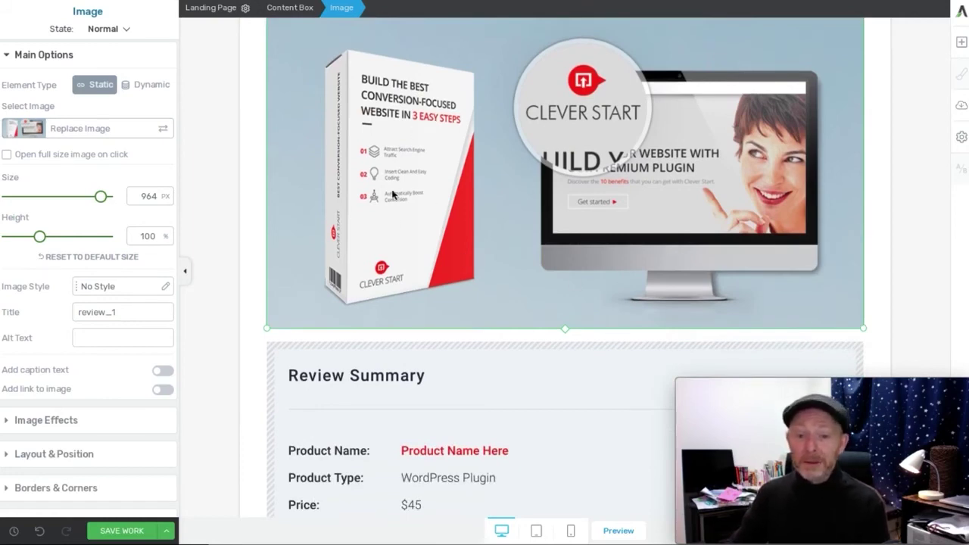
scroll(620, 241, down, 5)
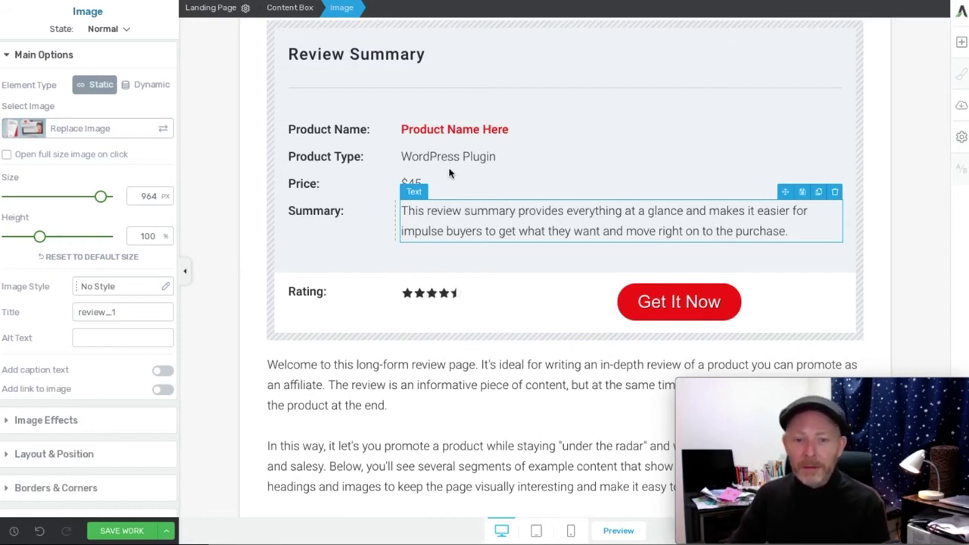
click(516, 229)
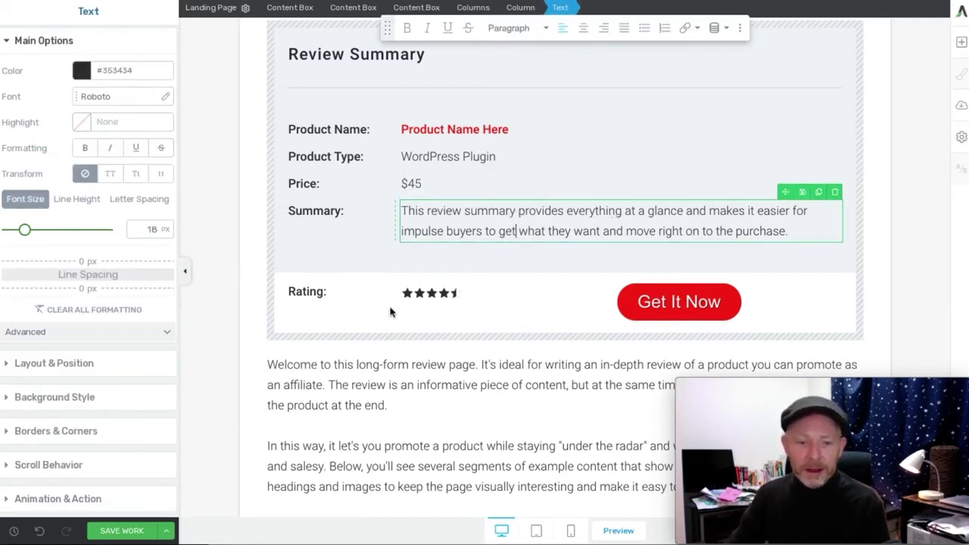
Set the Review Summary's star rating to 2.5 out of 5
click(434, 299)
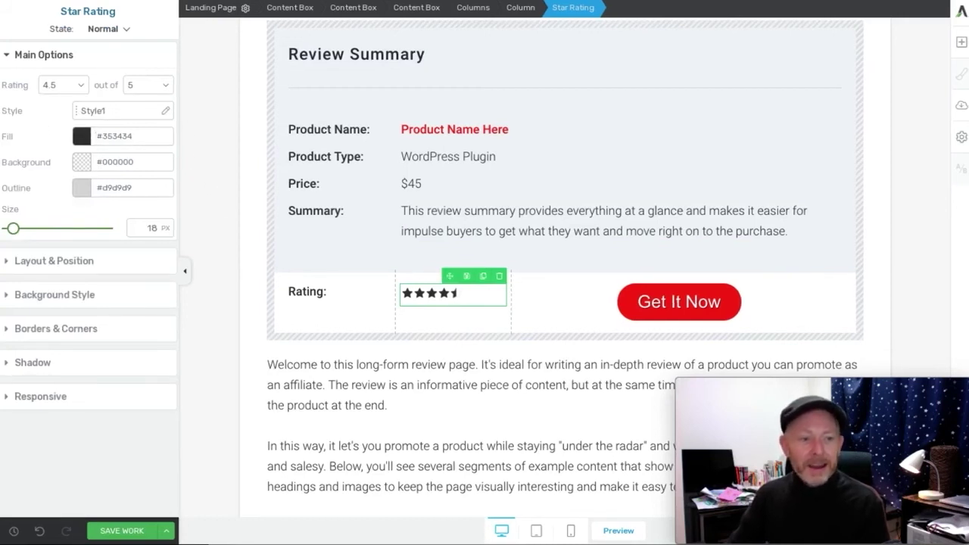
click(70, 83)
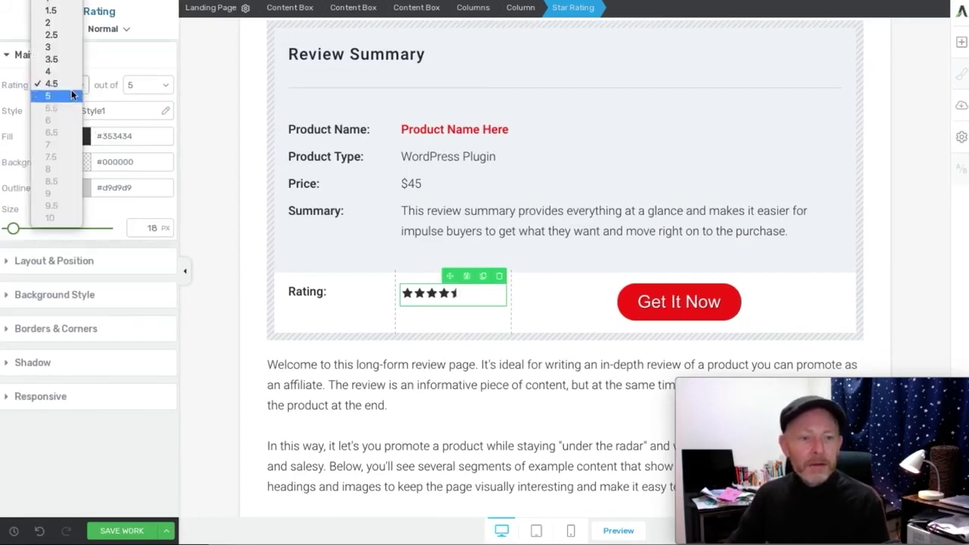
click(69, 96)
click(74, 91)
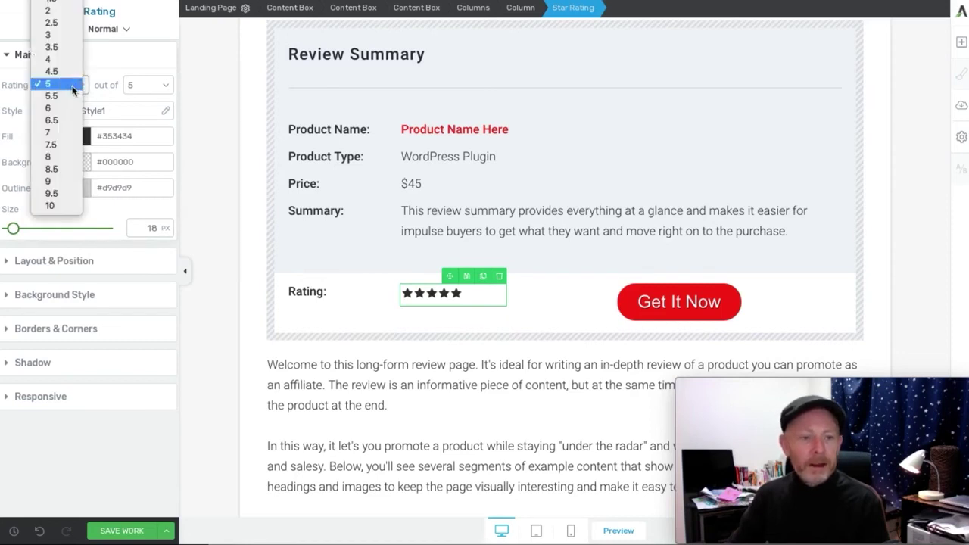
click(63, 27)
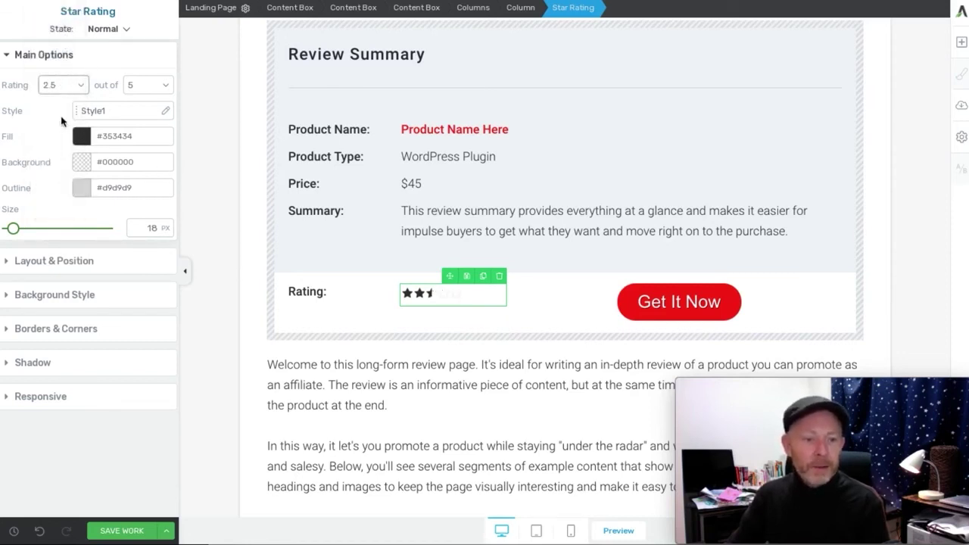
Try Style4 and Style3 on the star rating, and apply Style1
click(105, 114)
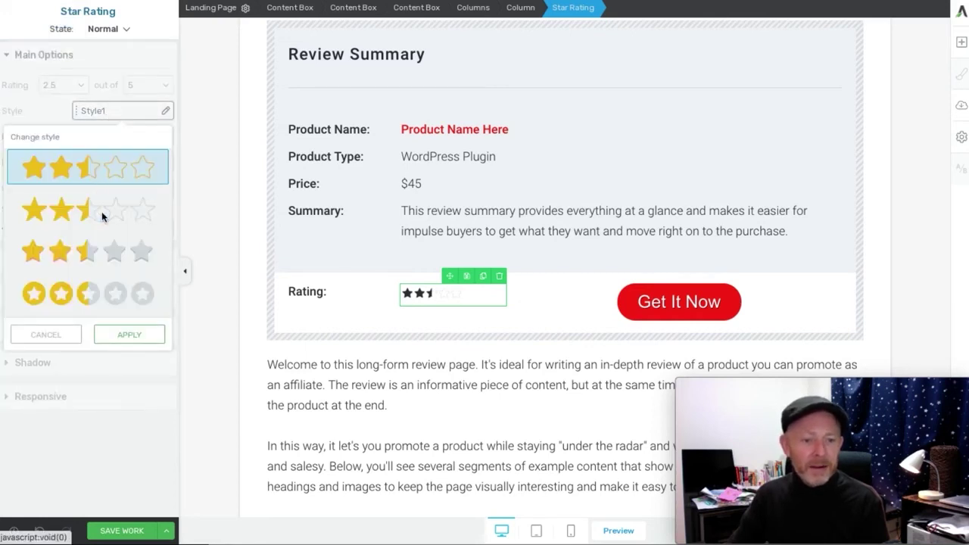
click(92, 295)
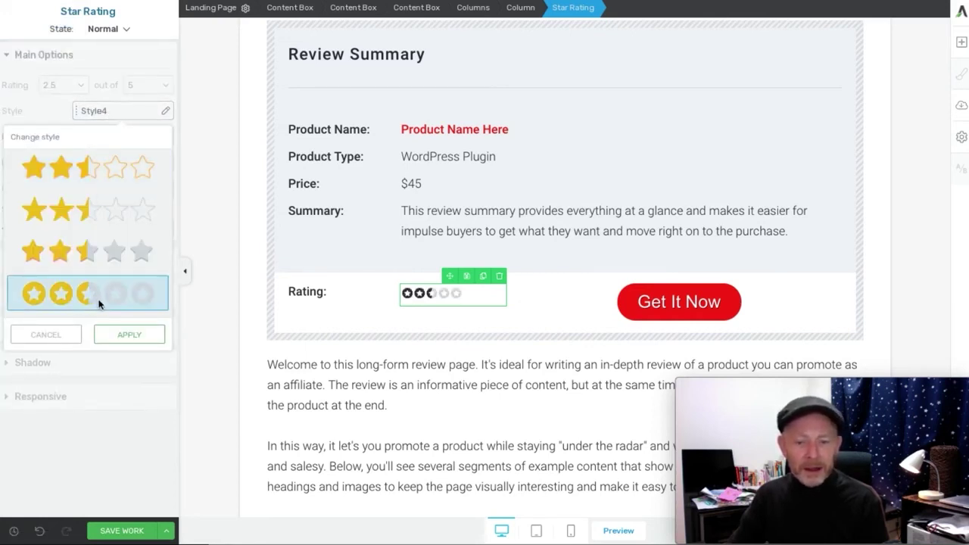
click(78, 264)
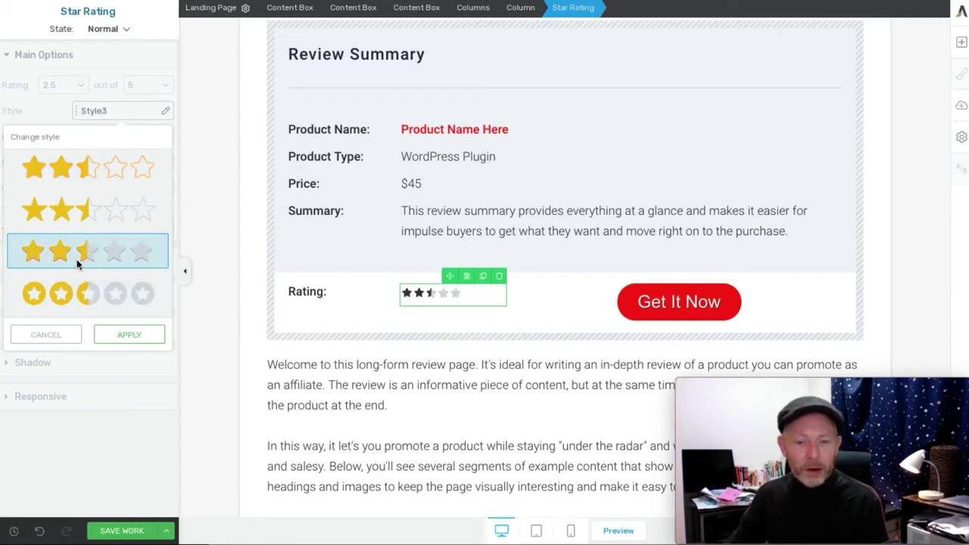
click(95, 173)
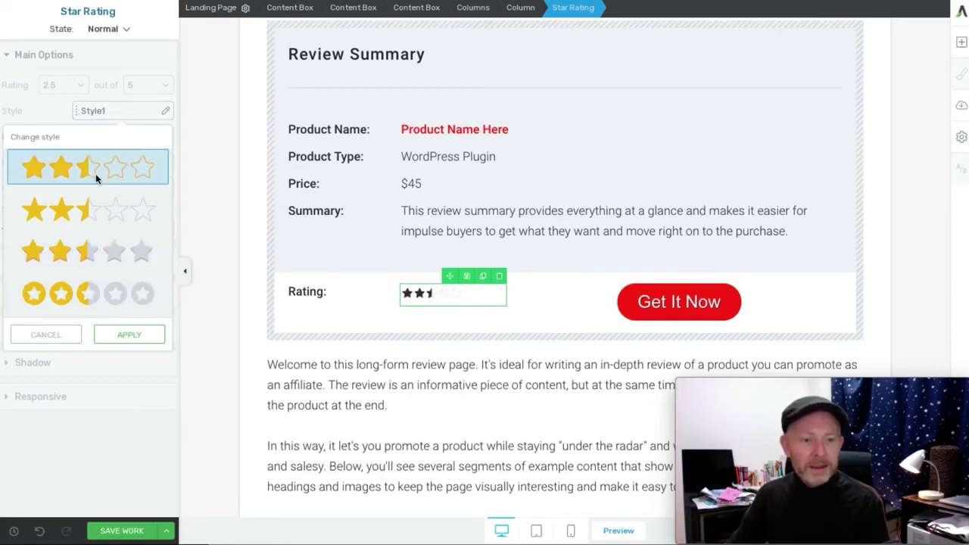
click(129, 335)
Set the target URL of the "Get It Now" button to the placeholder text "affiliate link"
click(719, 320)
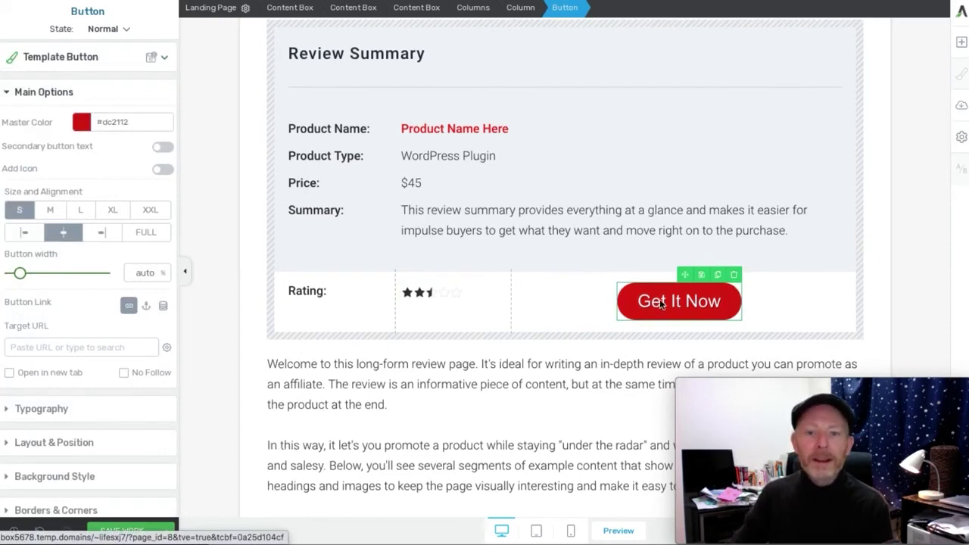
scroll(647, 345, up, 1)
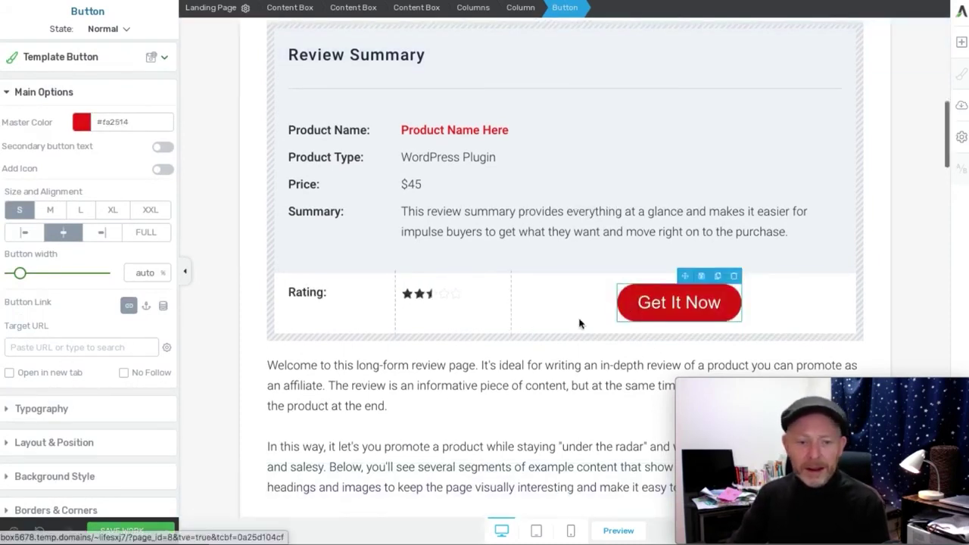
click(136, 350)
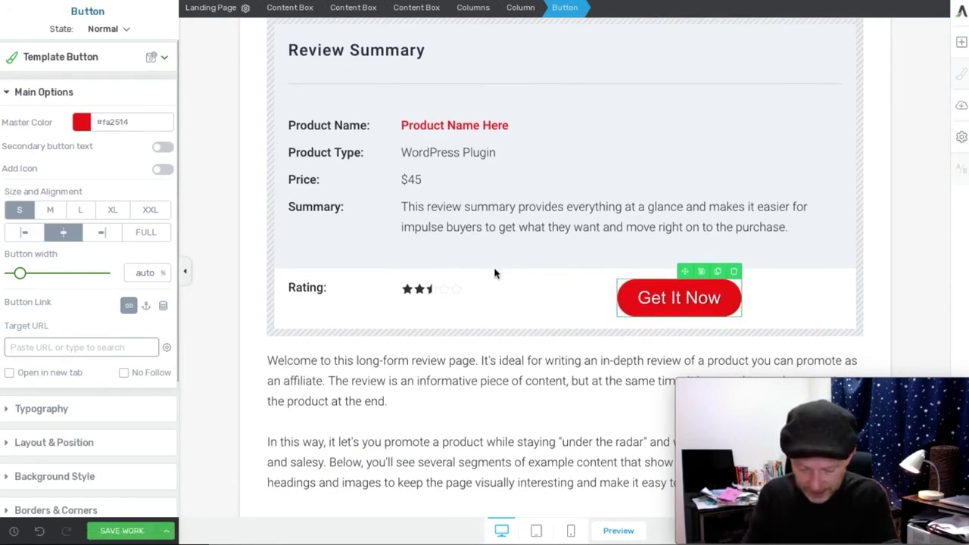
text(affiliate link)
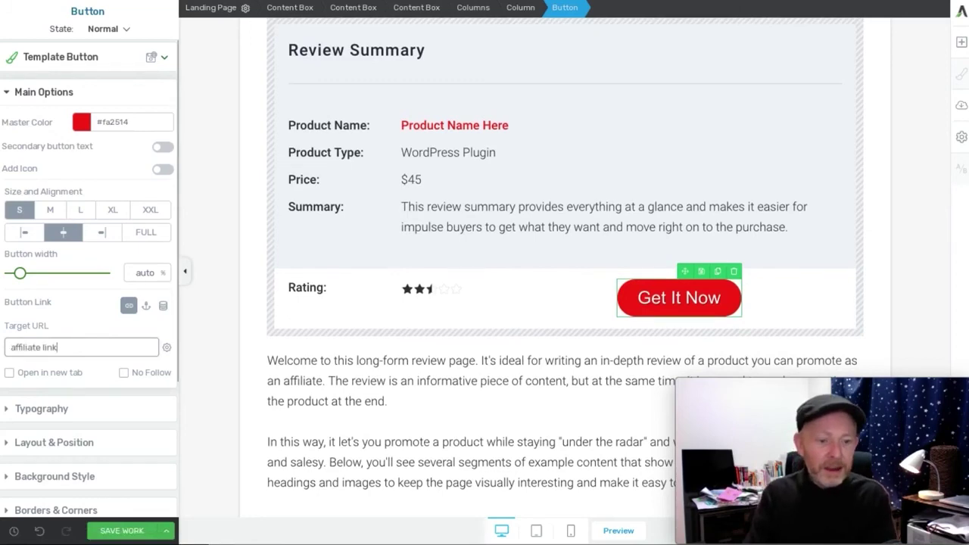
Enable a link on the product image beside the "Bibendum ipsum aliquet velit?" heading
scroll(528, 227, down, 3)
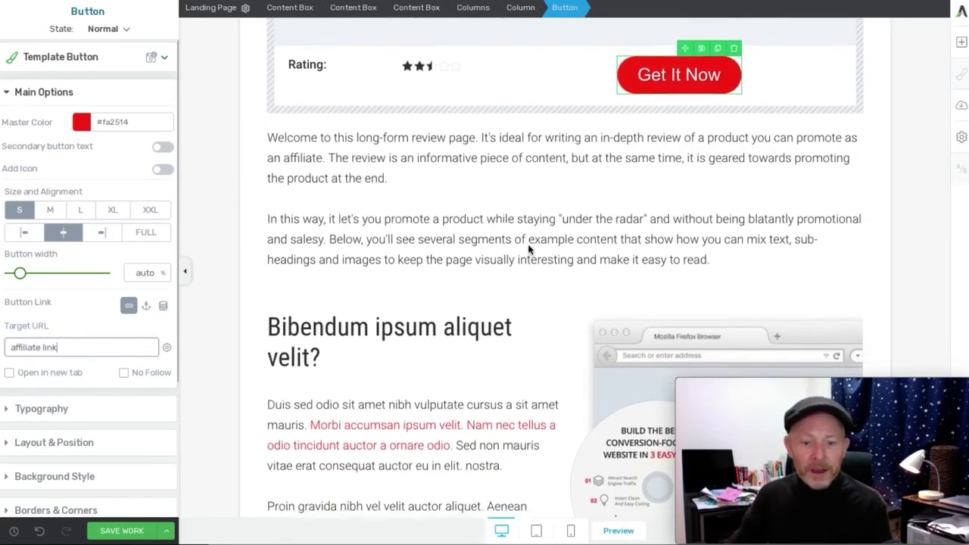
scroll(528, 248, down, 1)
scroll(510, 190, up, 1)
scroll(510, 190, down, 2)
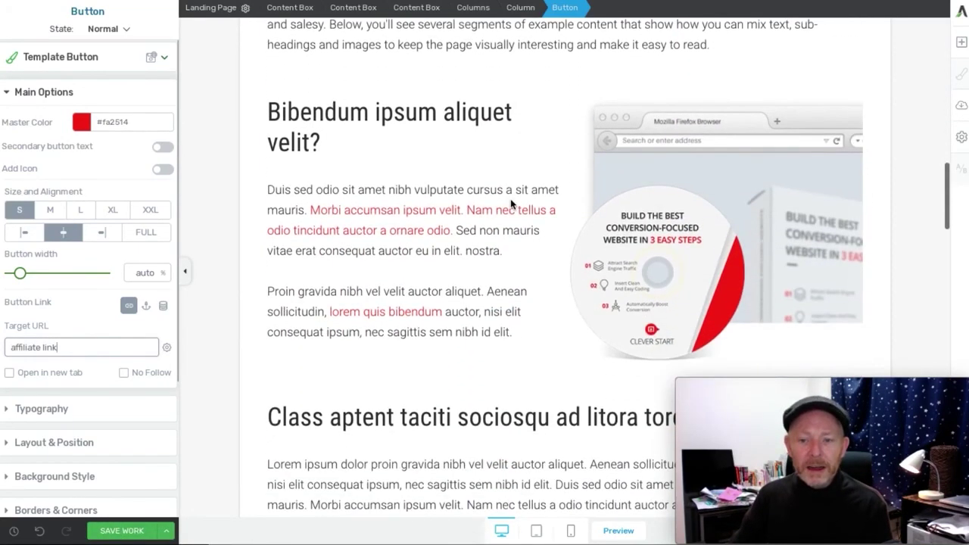
scroll(510, 203, down, 1)
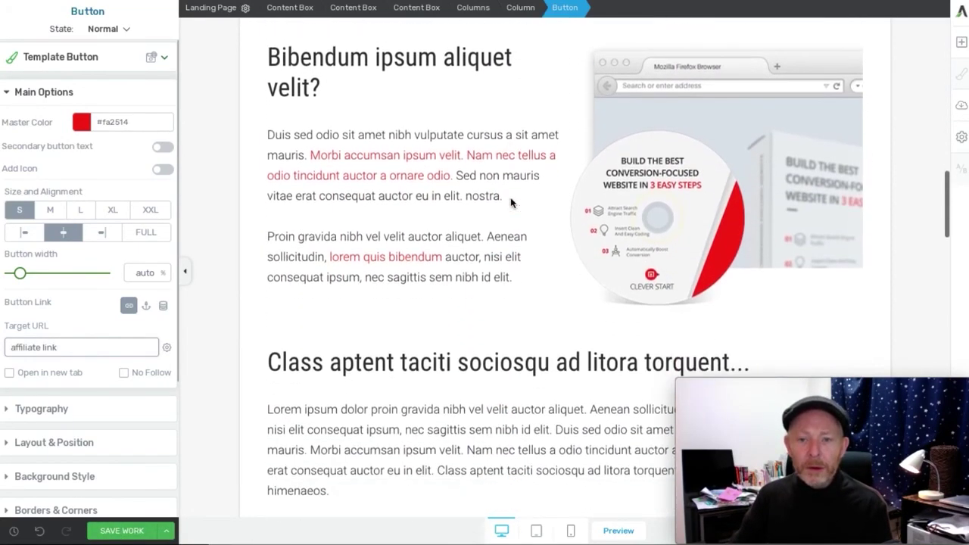
click(709, 153)
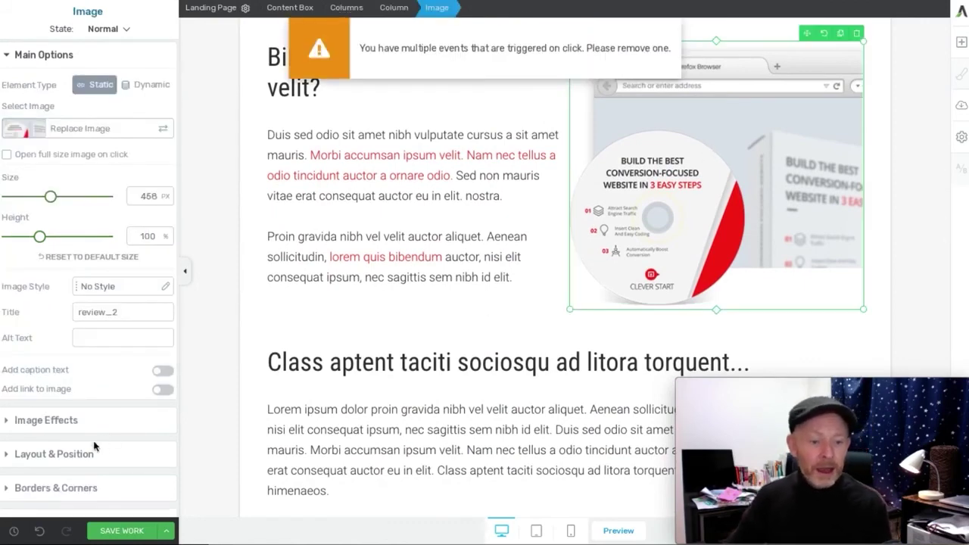
click(168, 392)
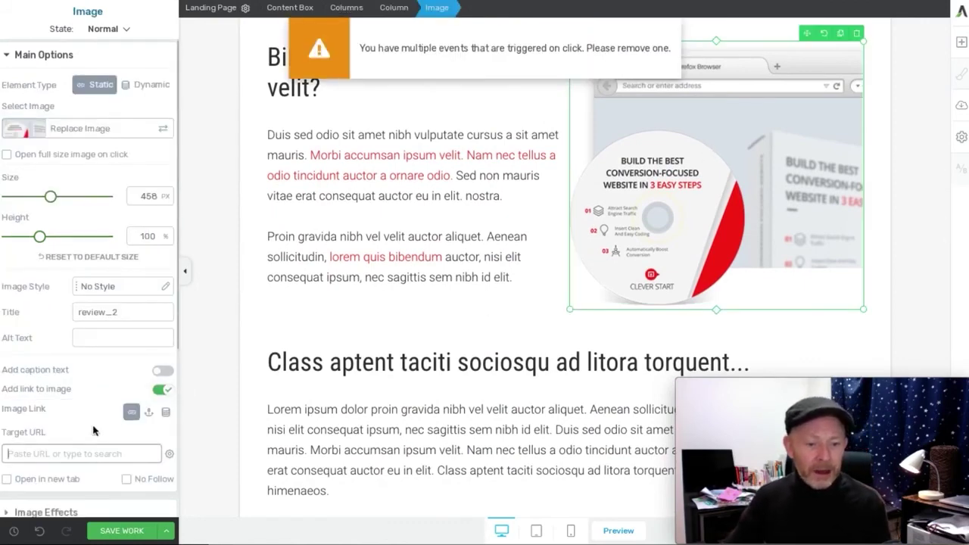
Examine the remaining template content down to the "best offer" section, and return to the page title
scroll(489, 271, down, 10)
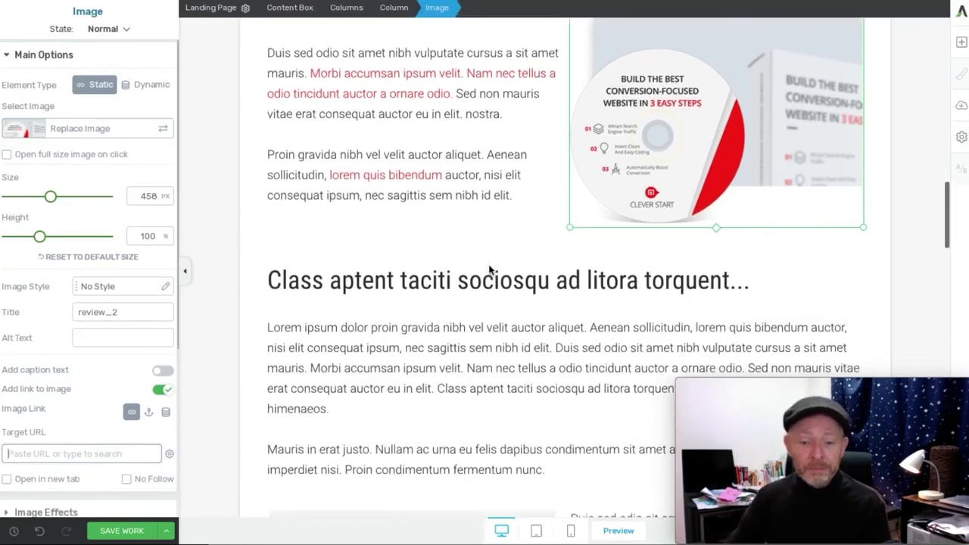
scroll(489, 271, down, 15)
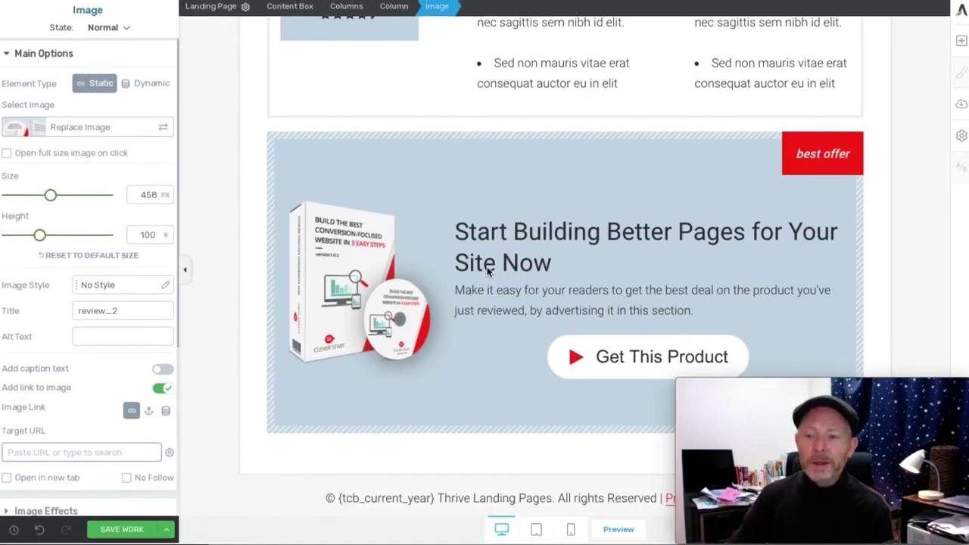
scroll(488, 271, up, 10)
scroll(485, 271, up, 15)
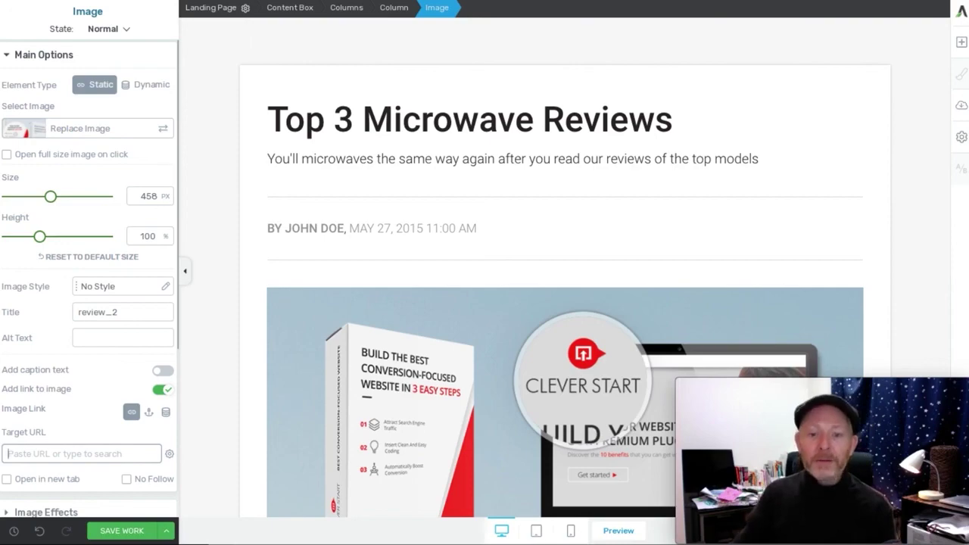
Check the tablet layout, and in the mobile layout set the "Top 3 Microwave Reviews" title's font size to 24 px
click(536, 534)
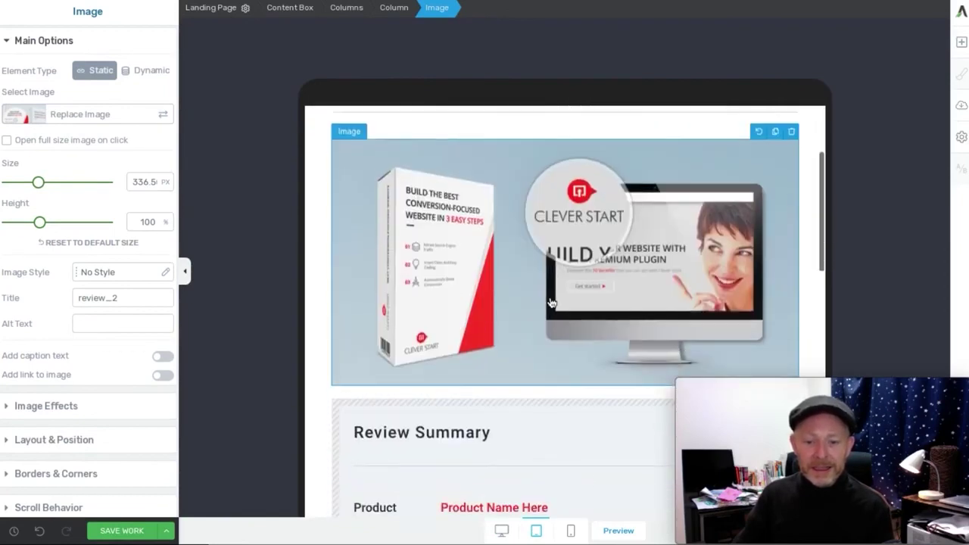
click(571, 530)
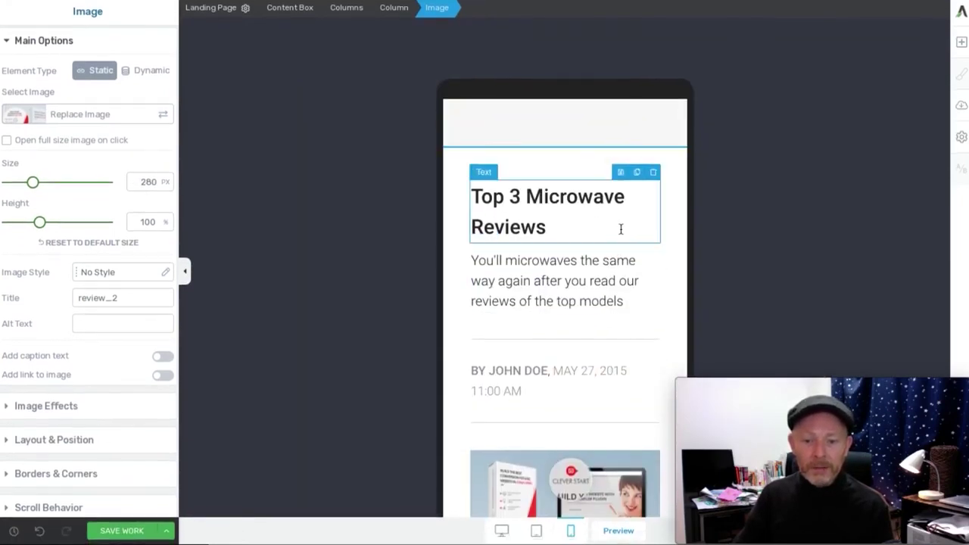
scroll(609, 261, down, 10)
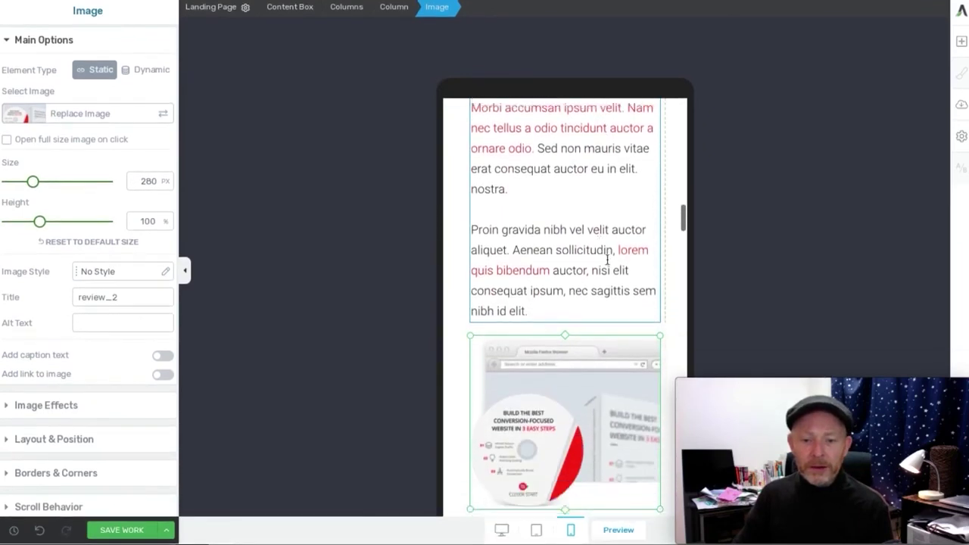
scroll(609, 238, up, 10)
click(609, 236)
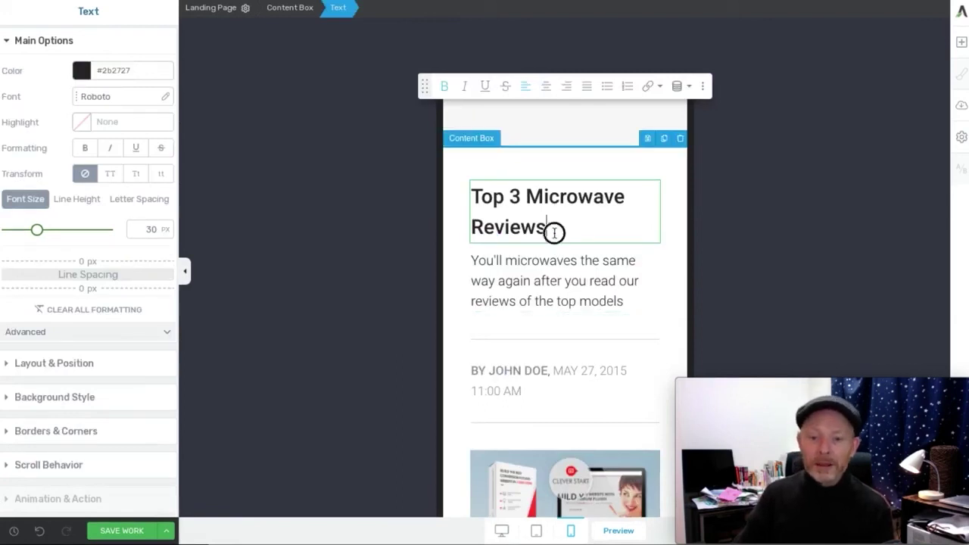
mouse_move(554, 232)
mouse_down()
mouse_move(480, 207)
mouse_move(478, 194)
mouse_move(550, 229)
mouse_up()
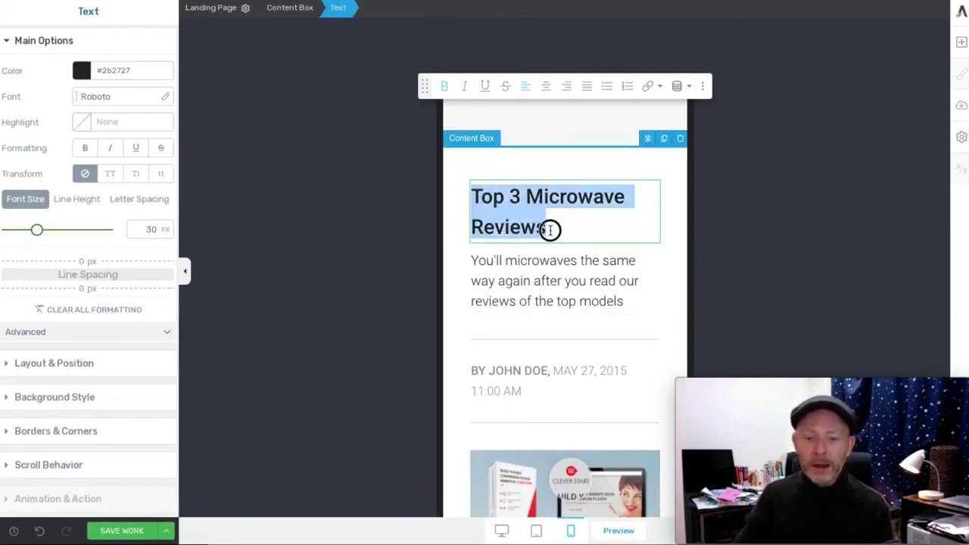
double_click(130, 231)
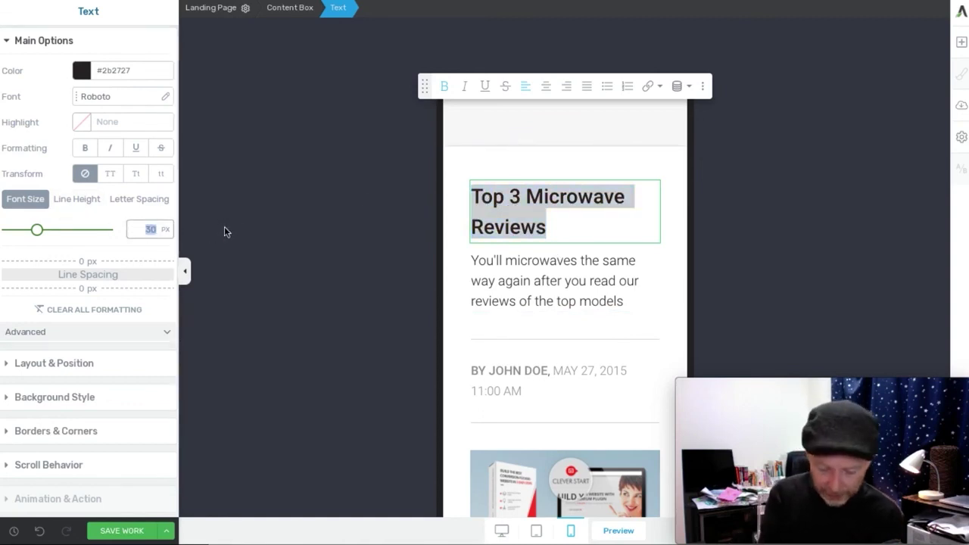
text(24)
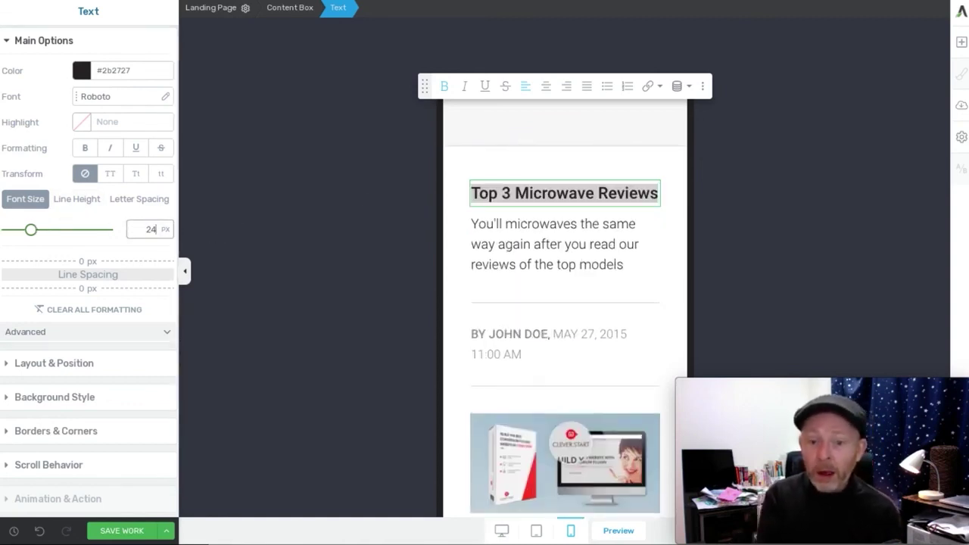
click(368, 235)
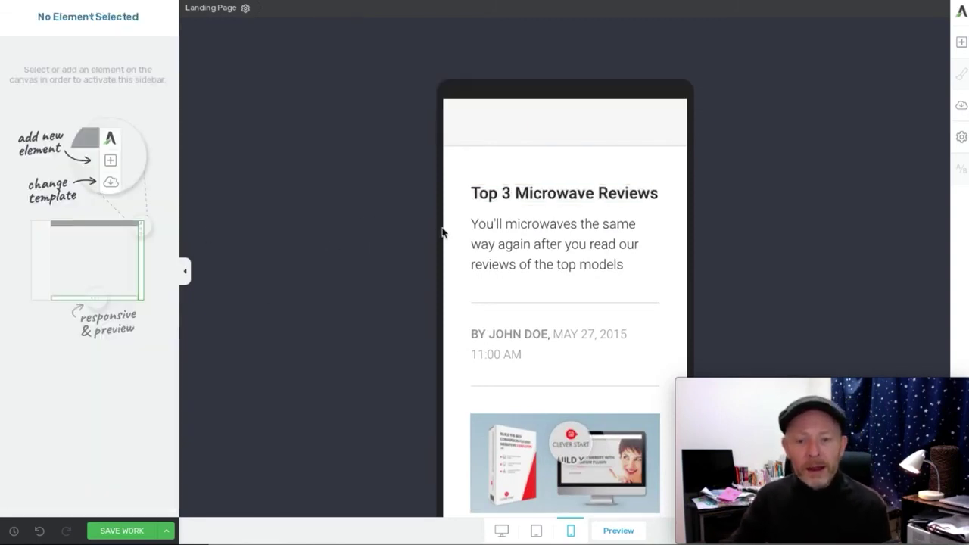
Compare the title in the desktop, tablet and mobile layouts, and return to the desktop layout
click(501, 531)
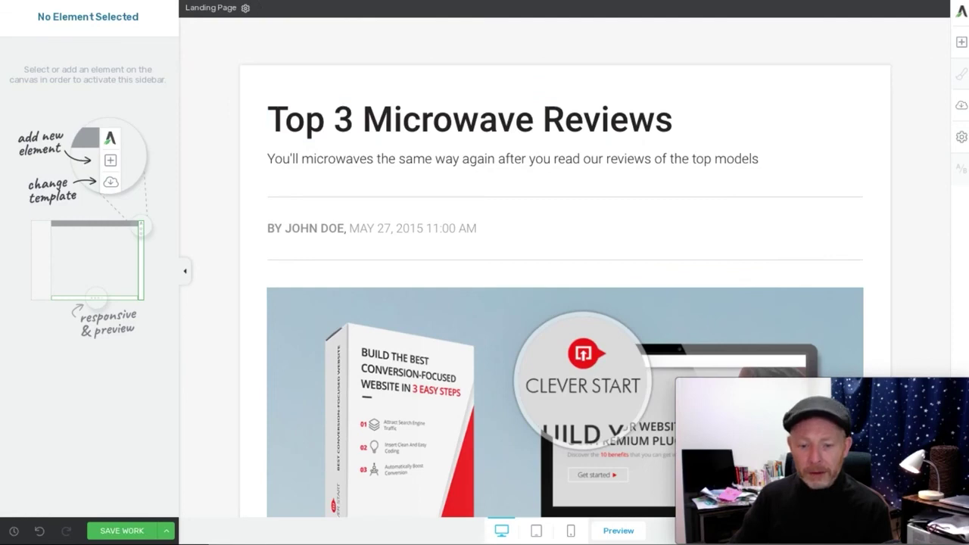
click(539, 532)
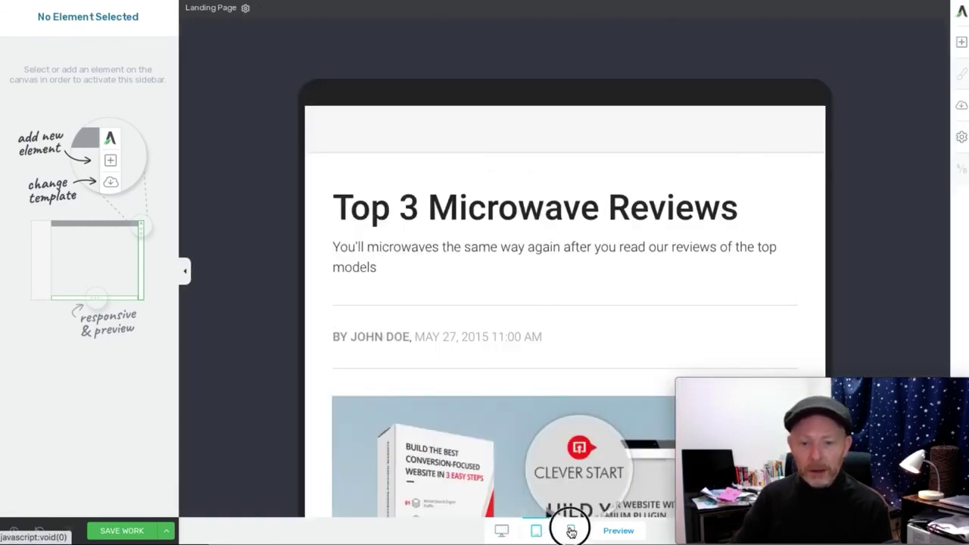
click(570, 529)
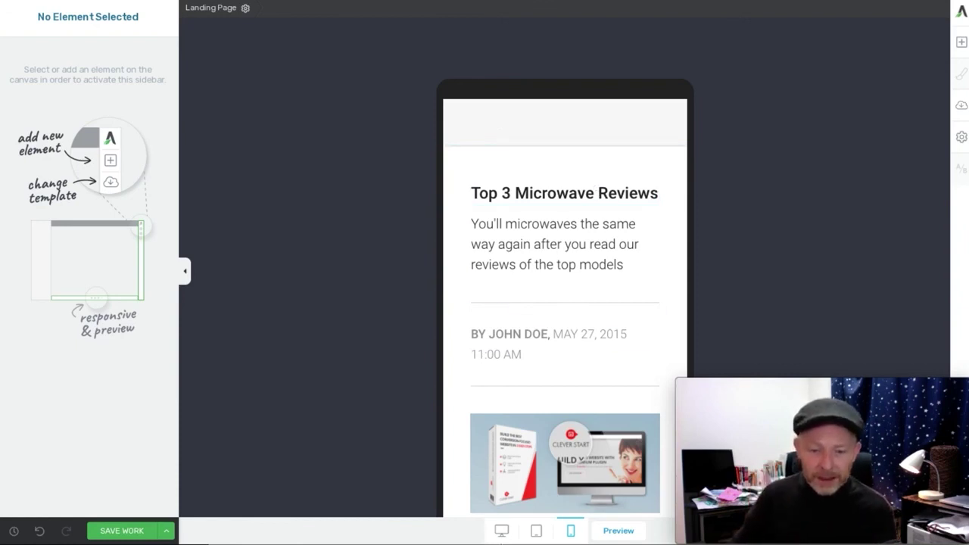
click(501, 531)
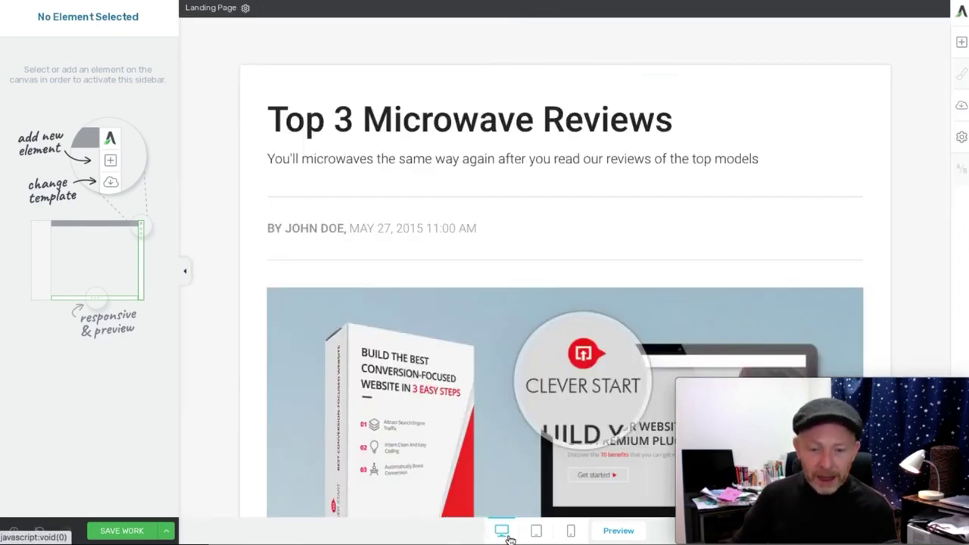
Save the page with a preview, and look through the previewed page from the title to the lower content sections
click(166, 531)
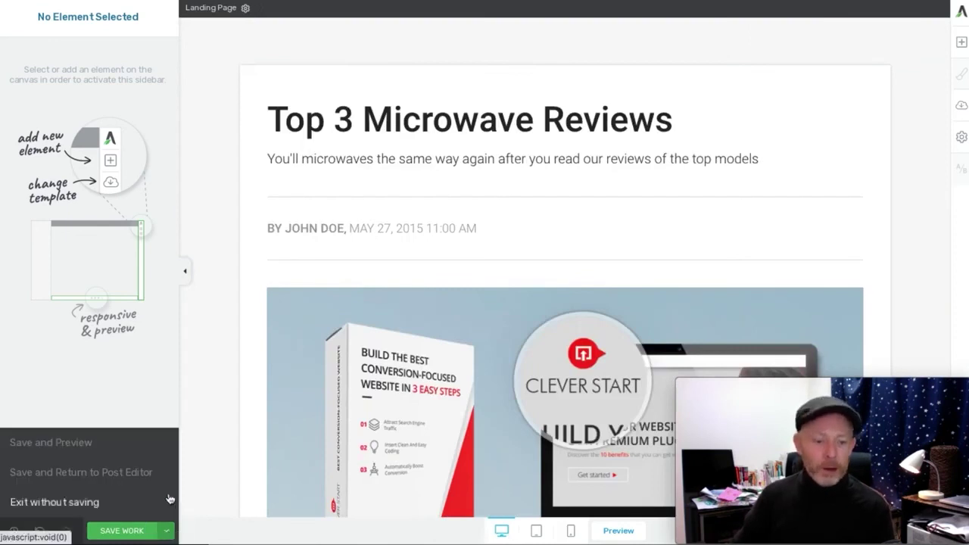
click(149, 444)
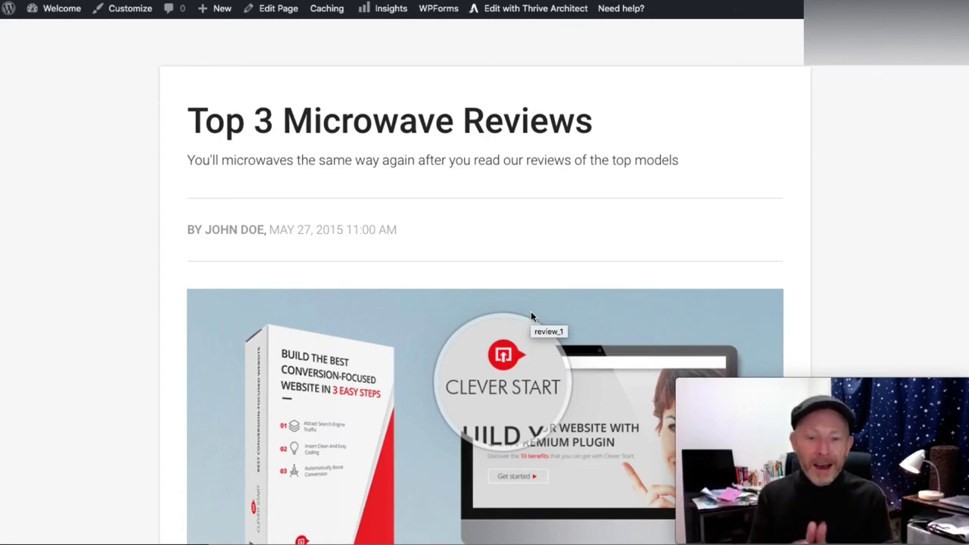
scroll(530, 316, down, 15)
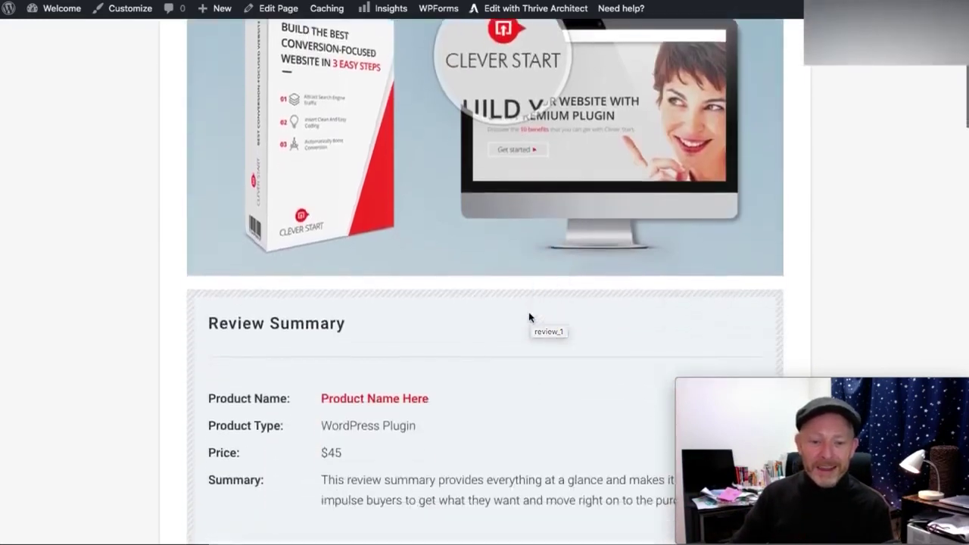
scroll(528, 321, down, 8)
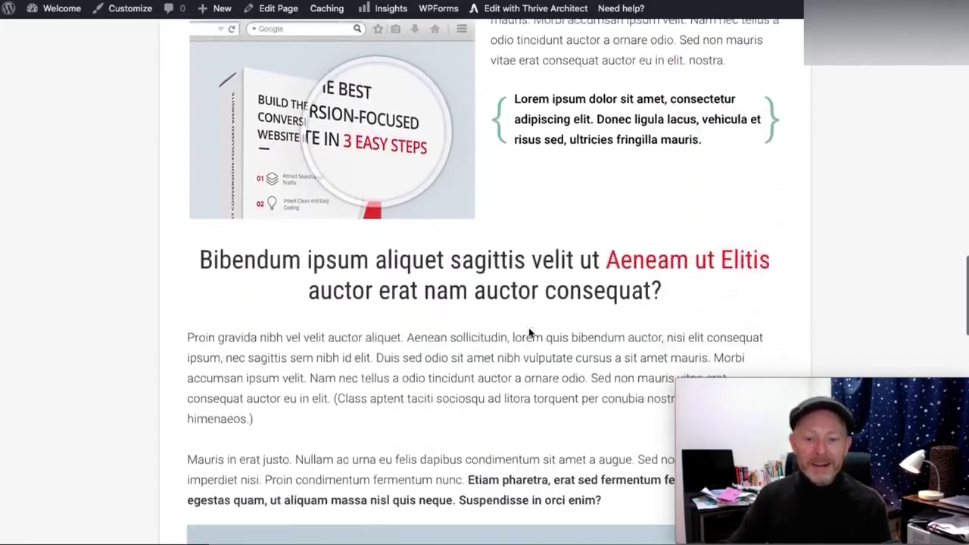
scroll(530, 333, up, 20)
scroll(530, 331, up, 3)
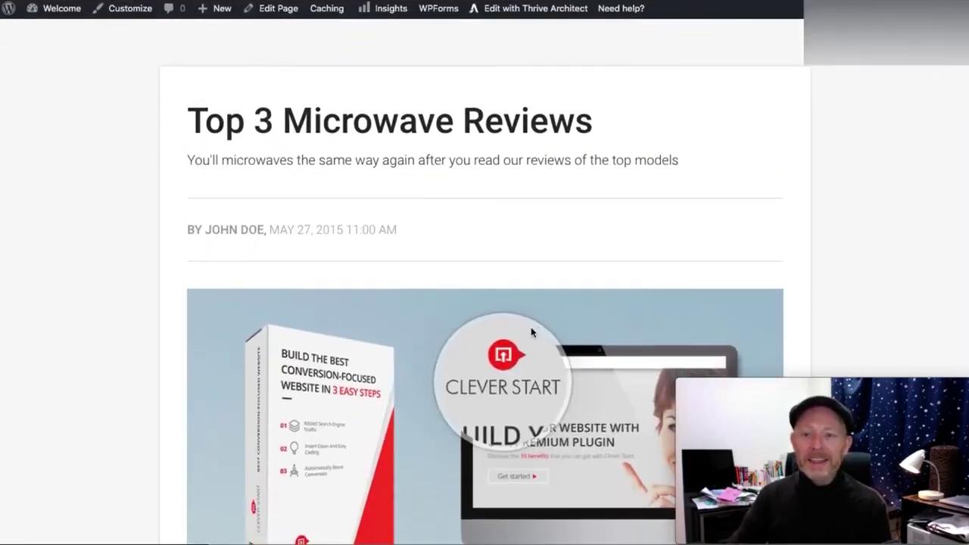